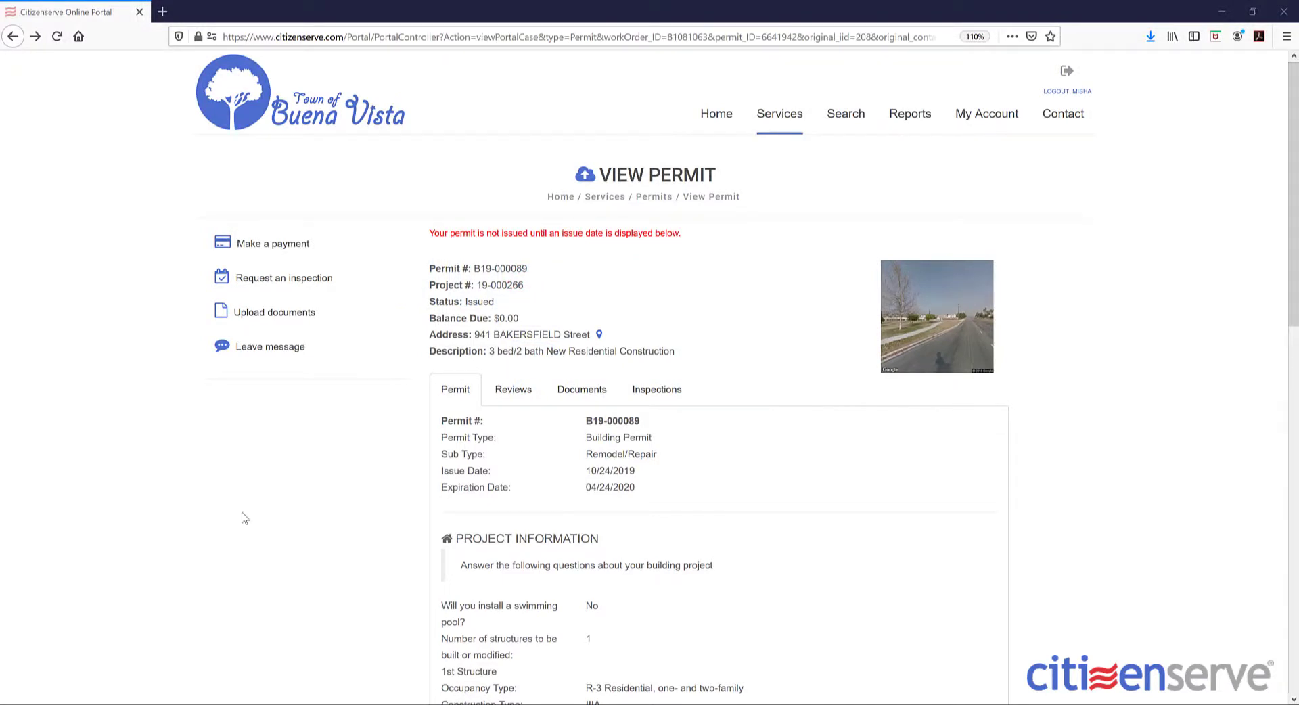
# Step: Open the permit's inspection request form and set Inspection Type to VideoInspection
pyautogui.click(319, 287)
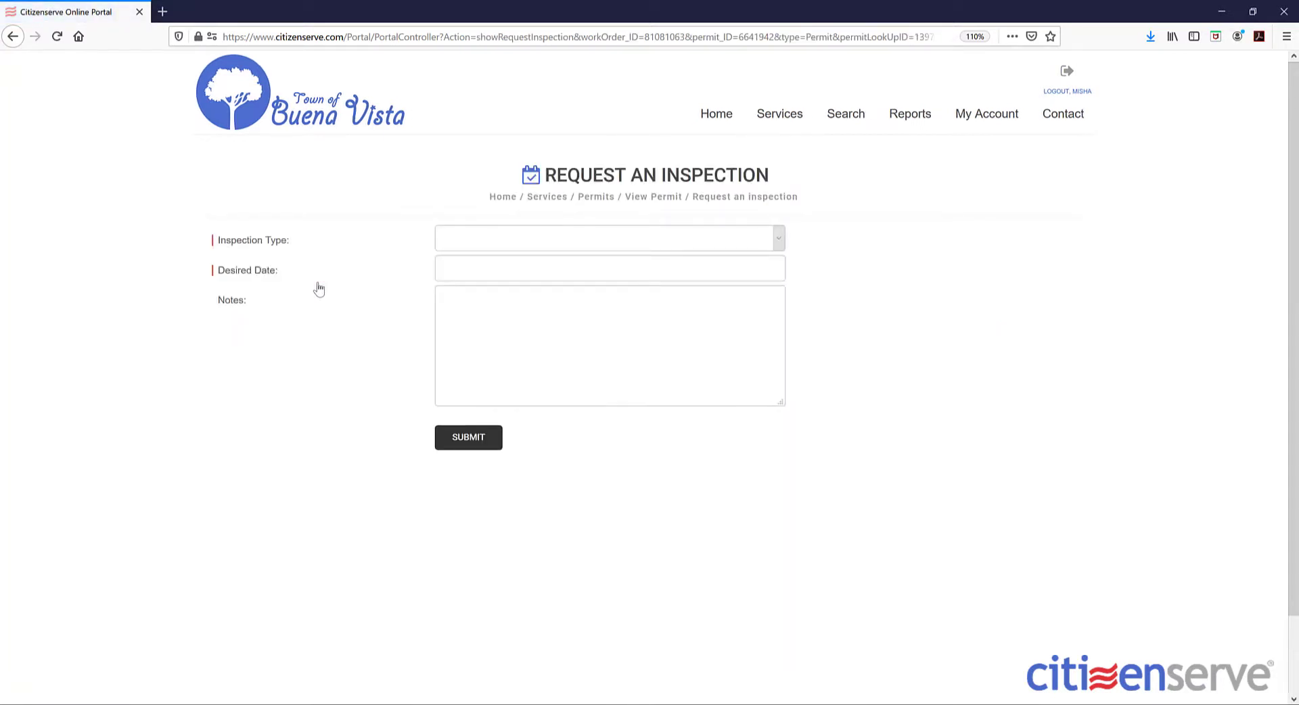
pyautogui.click(497, 244)
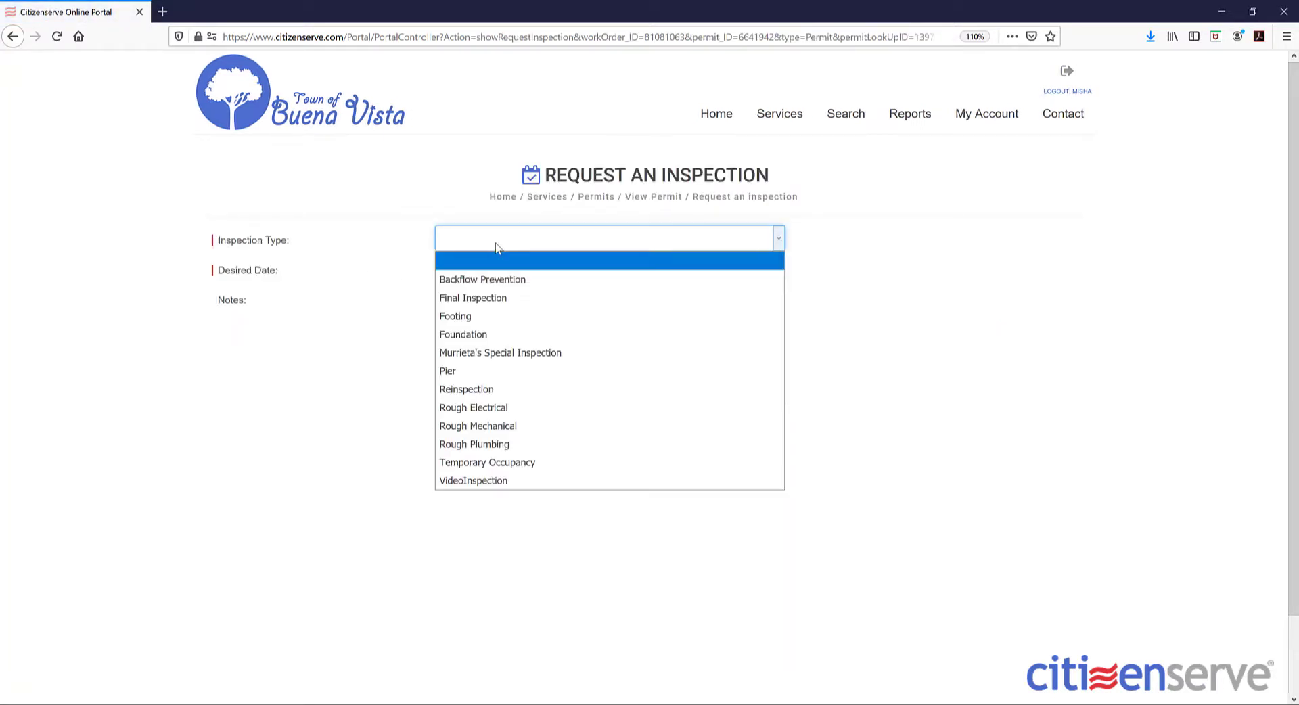
pyautogui.click(499, 482)
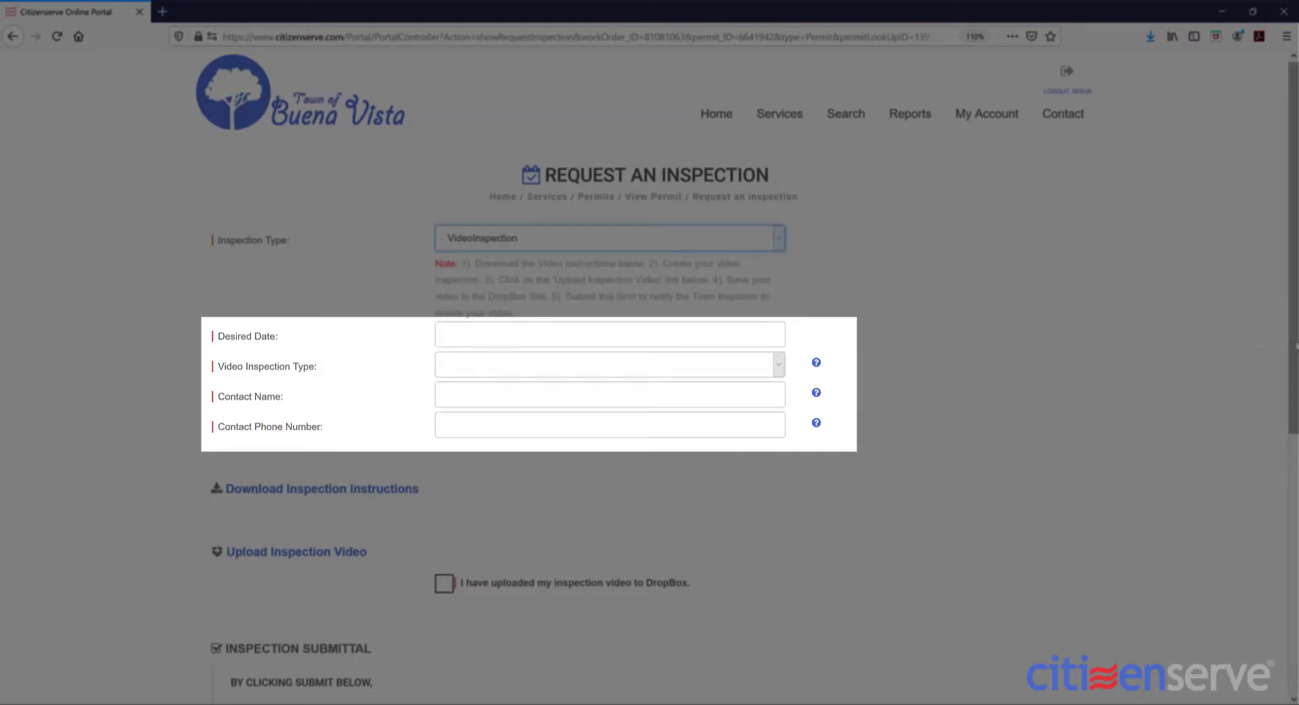
pyautogui.scroll(-5, 649, 365)
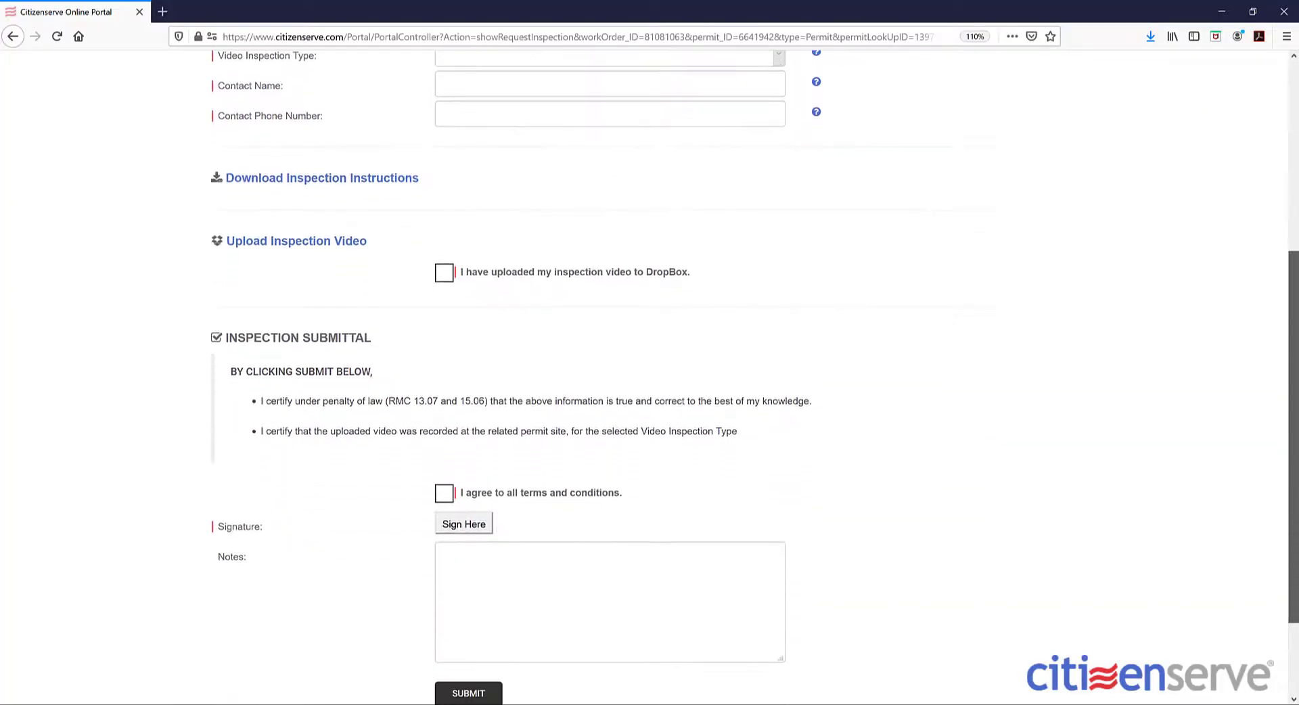
pyautogui.scroll(-2, 649, 365)
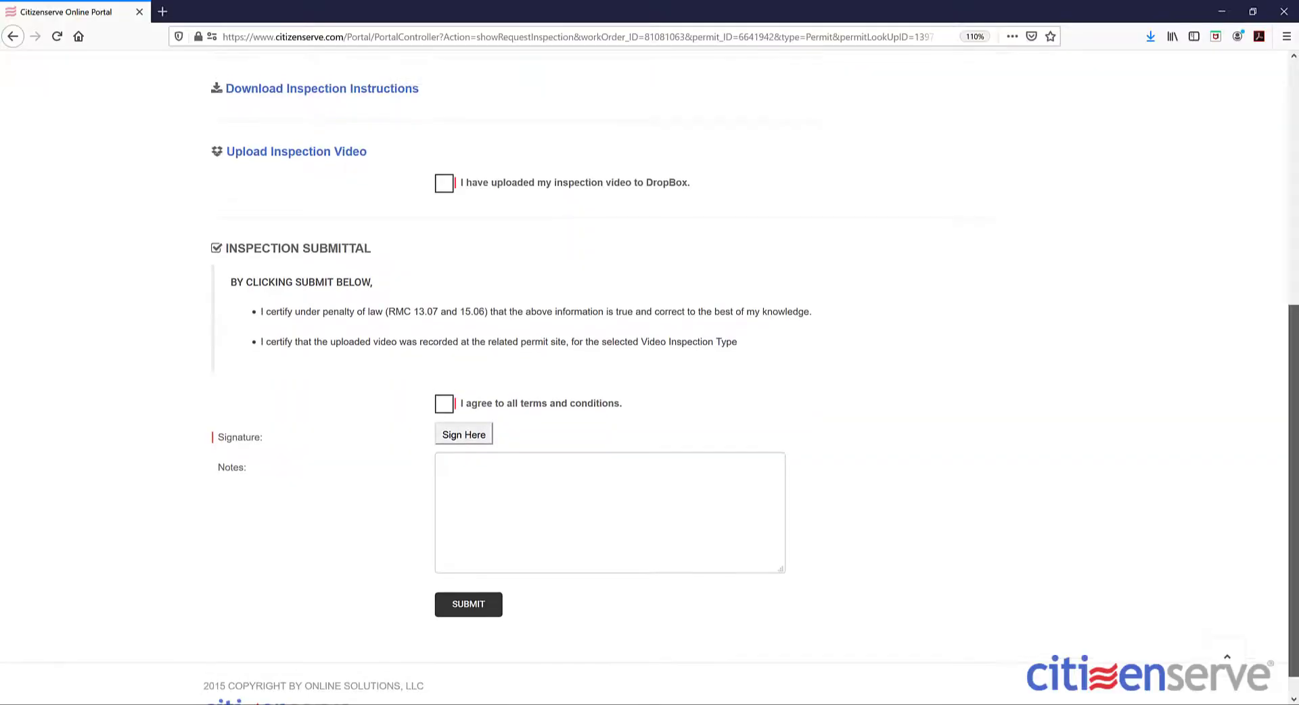
pyautogui.moveTo(1296, 558); pyautogui.dragTo(1295, 311)
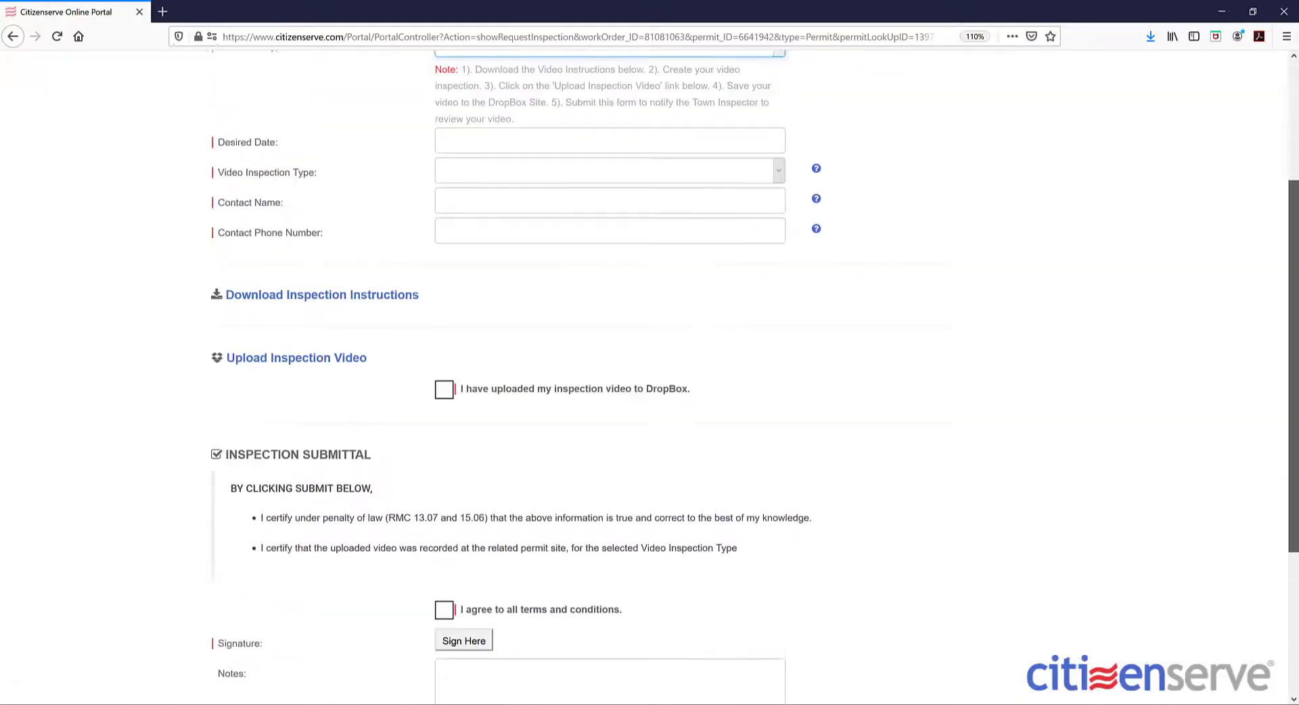
# Step: Set the desired date to 11/11/2019 and the video inspection type to Water Heater
pyautogui.click(582, 340)
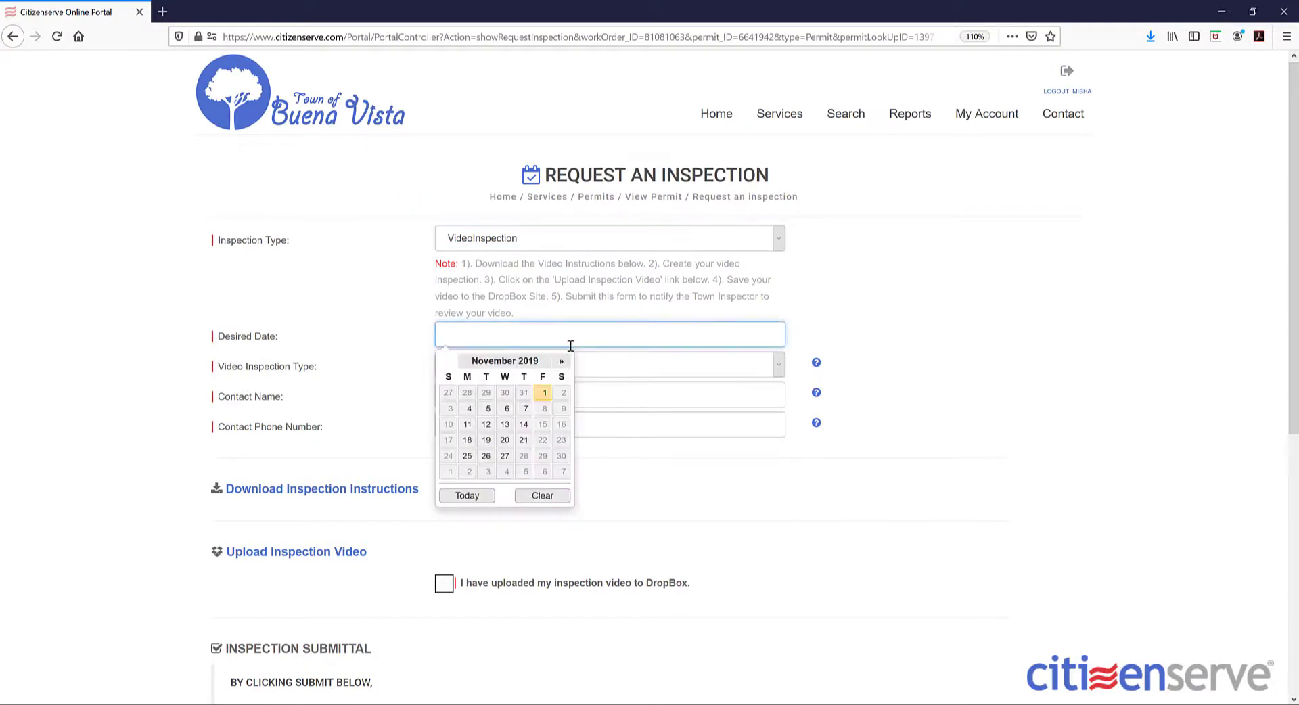
pyautogui.click(468, 424)
pyautogui.click(475, 371)
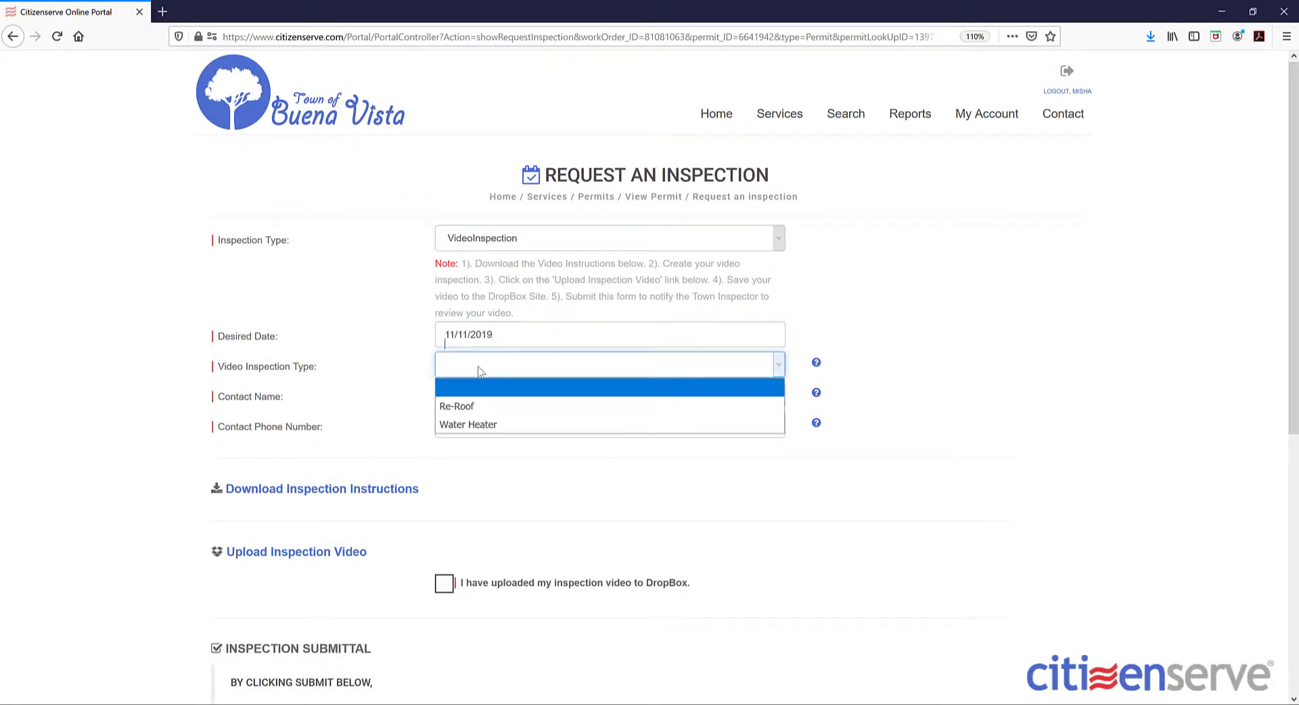
pyautogui.click(472, 424)
# Step: Enter the contact's name and phone number, then download the inspection instructions
pyautogui.click(484, 399)
pyautogui.write('Misha')
pyautogui.press('Tab')
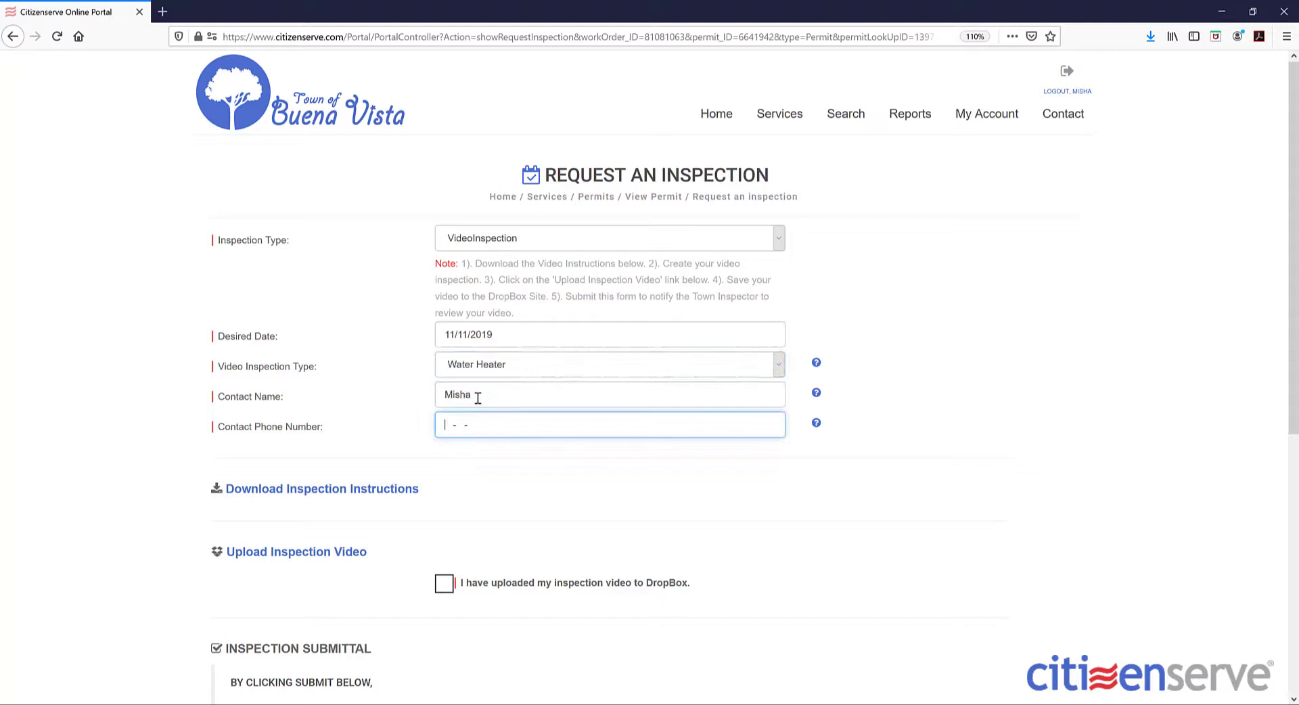
pyautogui.write('555-123-1234')
pyautogui.click(302, 500)
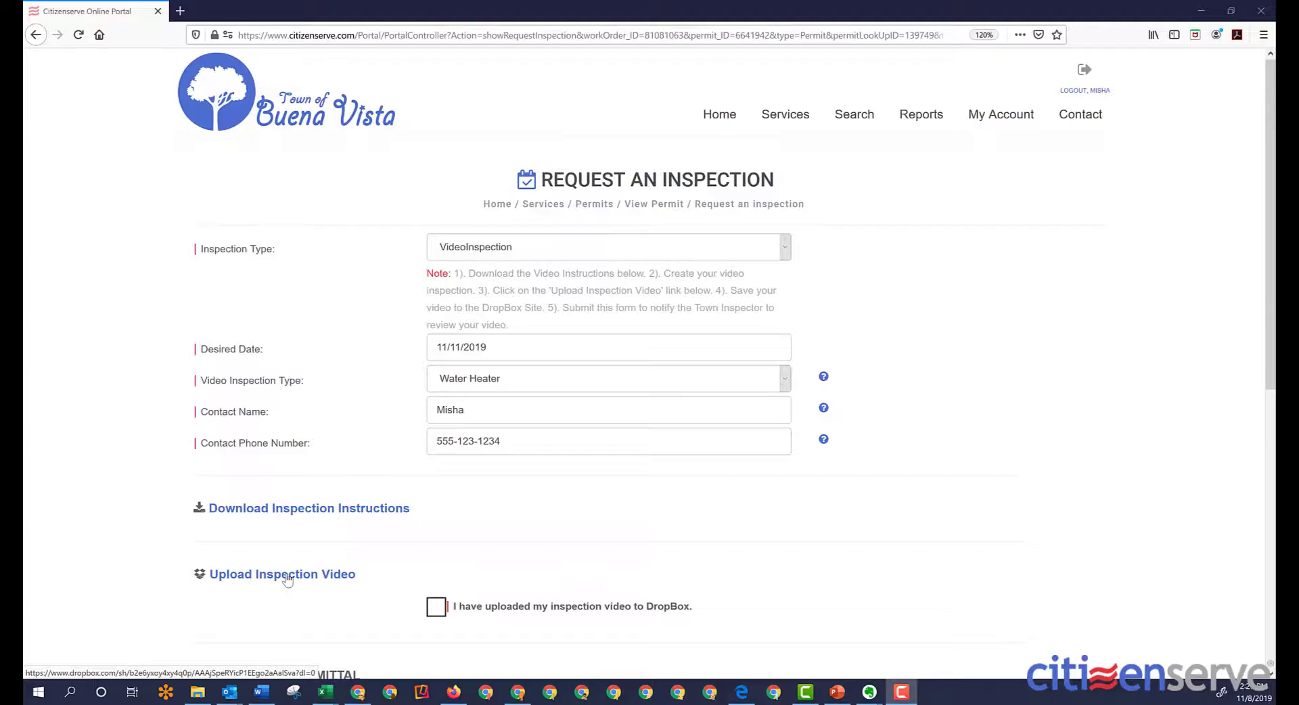
# Step: Add WaterHeaterInspection.MOV from File Explorer to the Buena Vista Video Inspections Dropbox folder
pyautogui.click(285, 575)
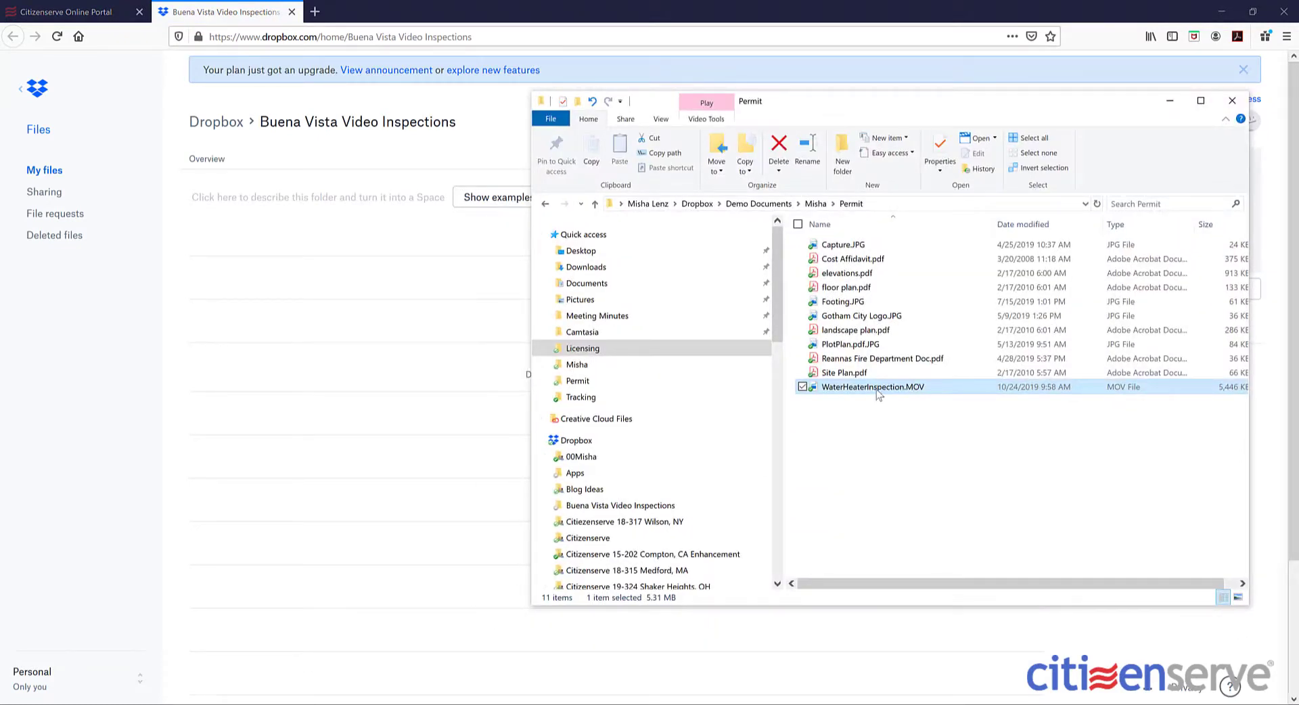
pyautogui.moveTo(874, 392); pyautogui.dragTo(251, 310)
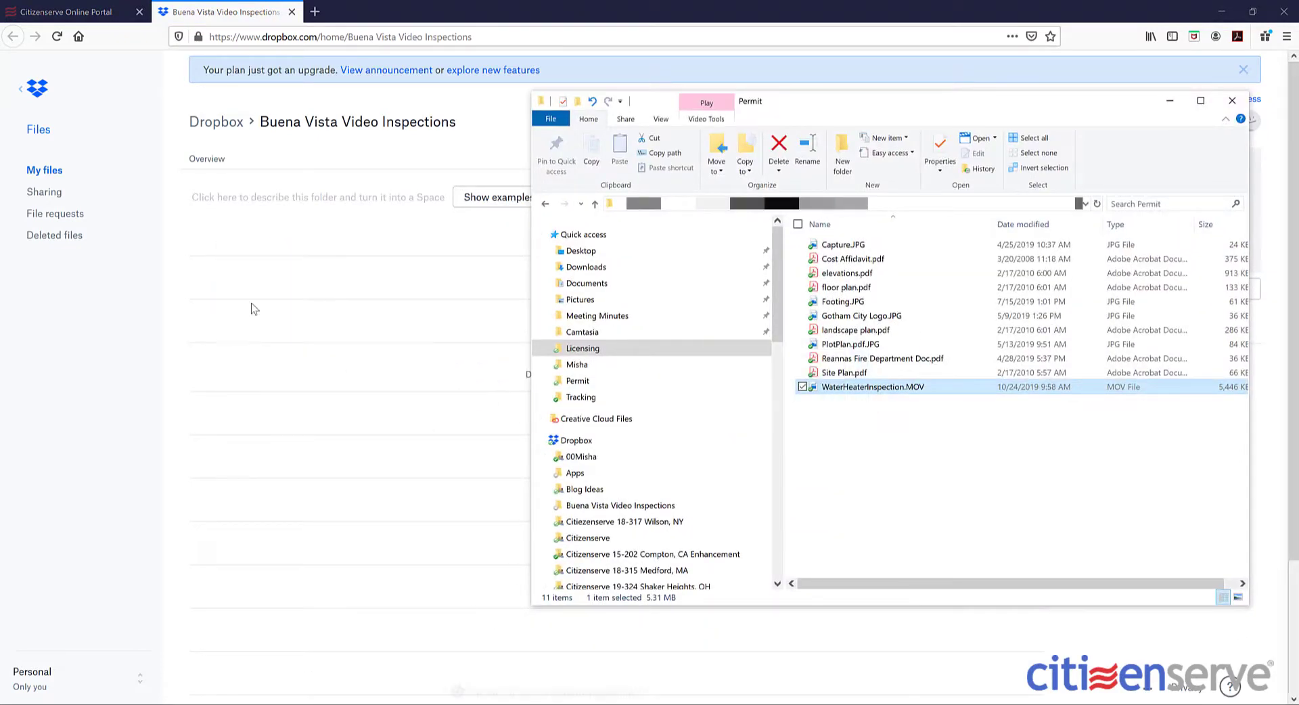
pyautogui.click(1169, 102)
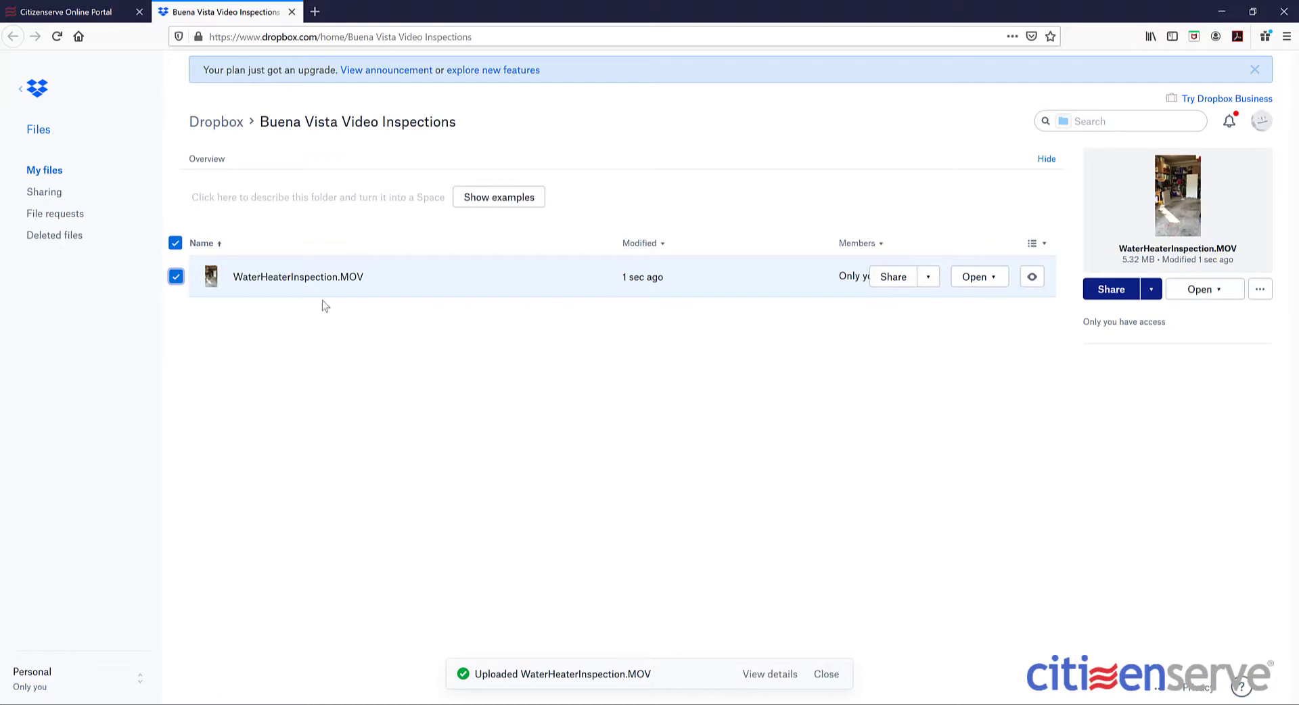
# Step: Back on the request form, confirm the DropBox video upload and agree to the terms
pyautogui.click(67, 11)
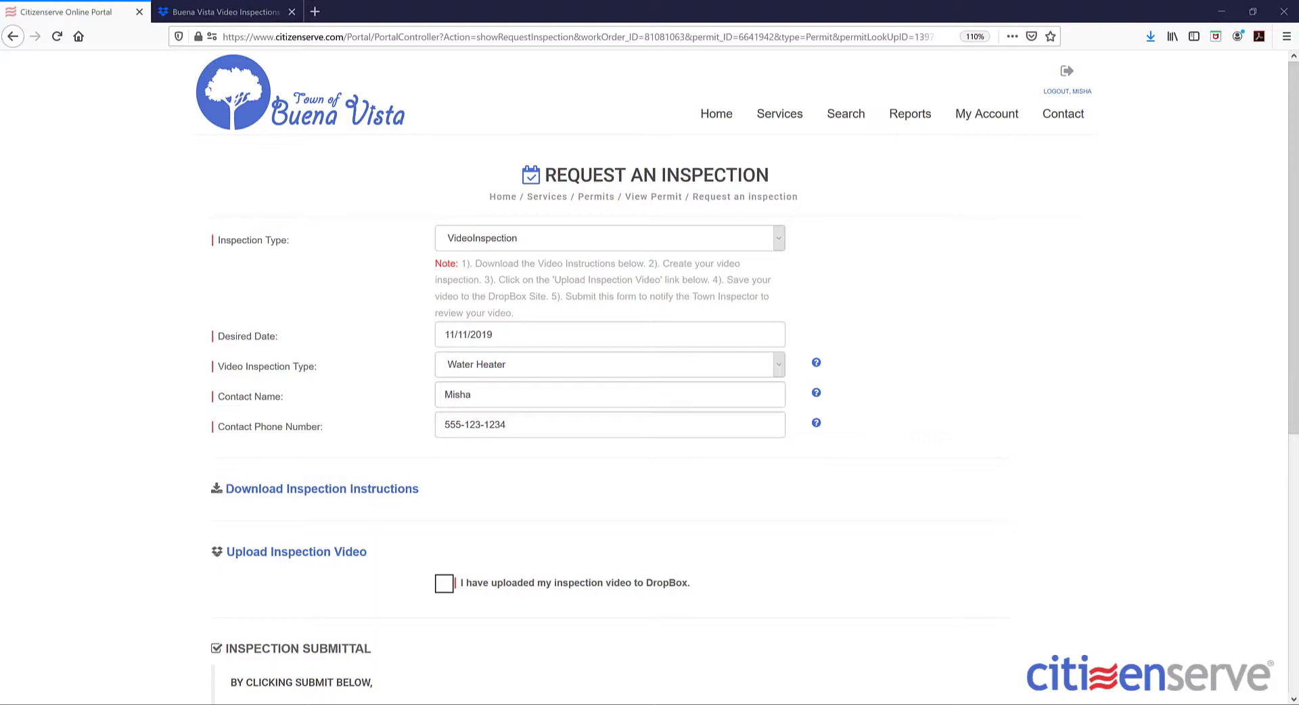
pyautogui.scroll(-5, 744, 561)
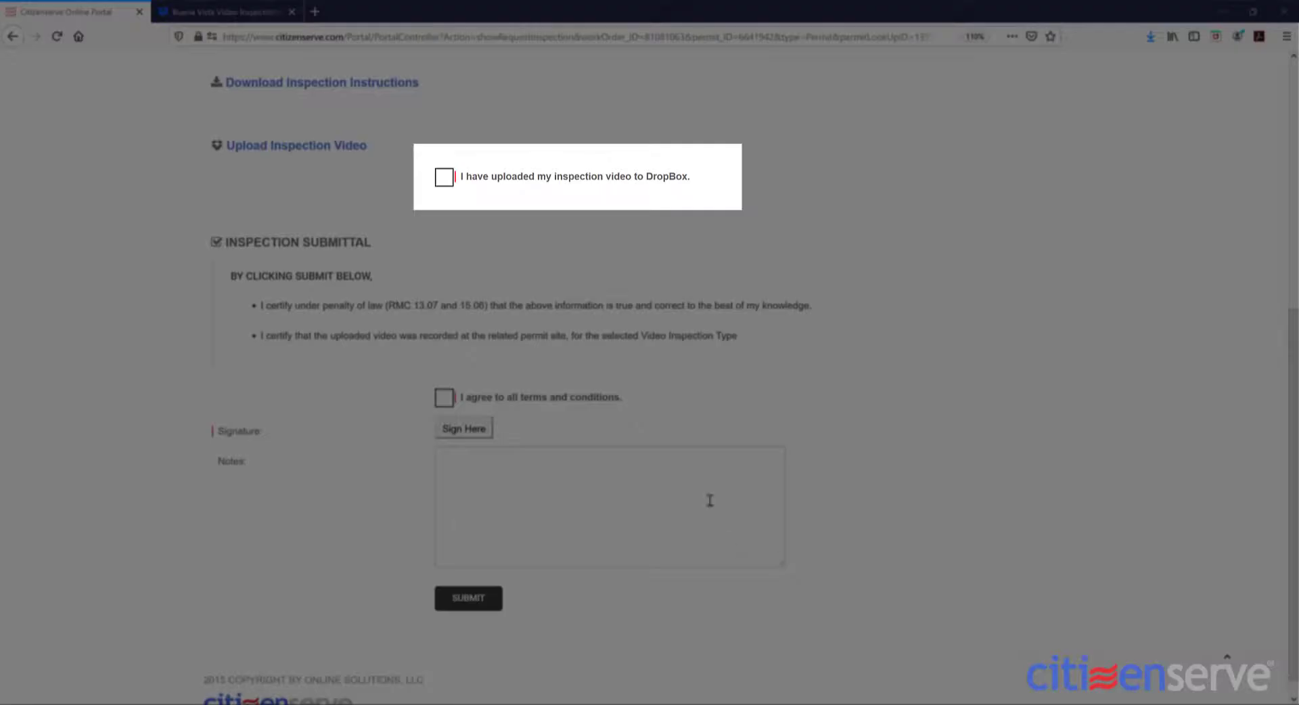
pyautogui.click(443, 178)
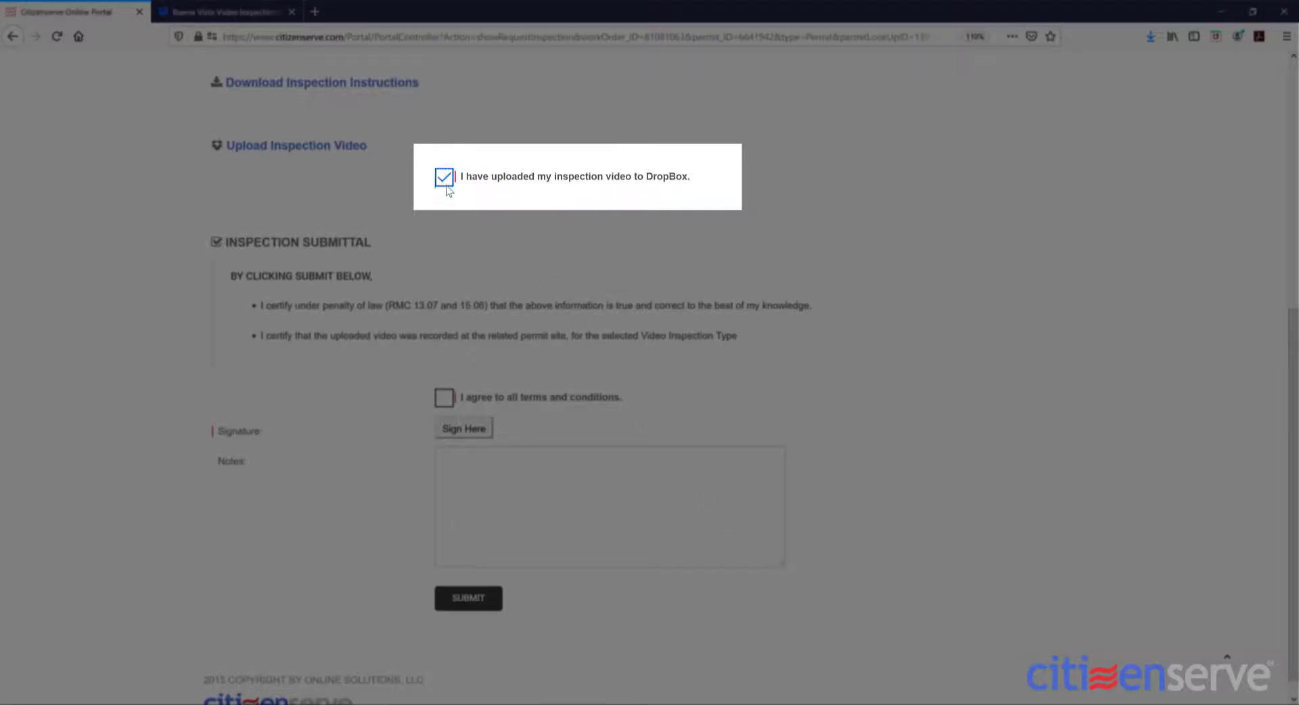
pyautogui.click(444, 398)
# Step: Draw and save a signature, then submit the inspection request
pyautogui.click(457, 435)
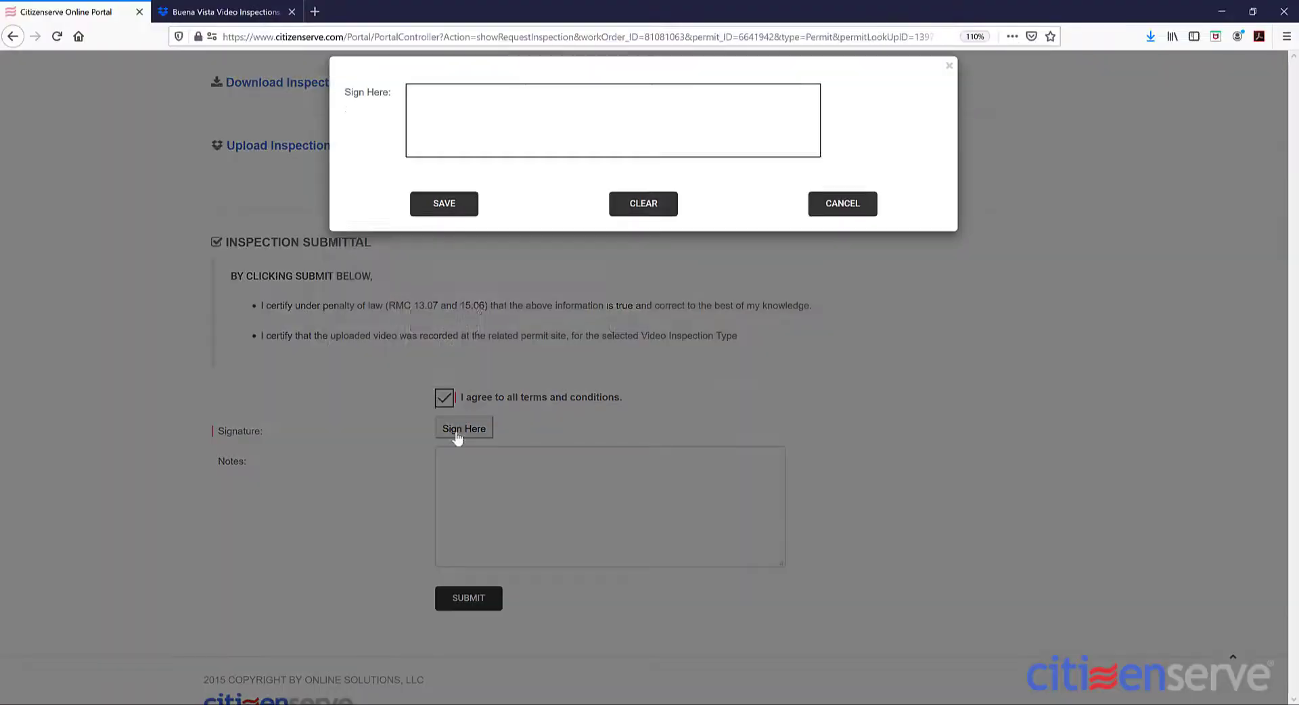
pyautogui.moveTo(496, 245); pyautogui.dragTo(595, 203)
pyautogui.moveTo(616, 183)
pyautogui.mouseDown()
pyautogui.moveTo(616, 217)
pyautogui.moveTo(676, 217)
pyautogui.mouseUp()
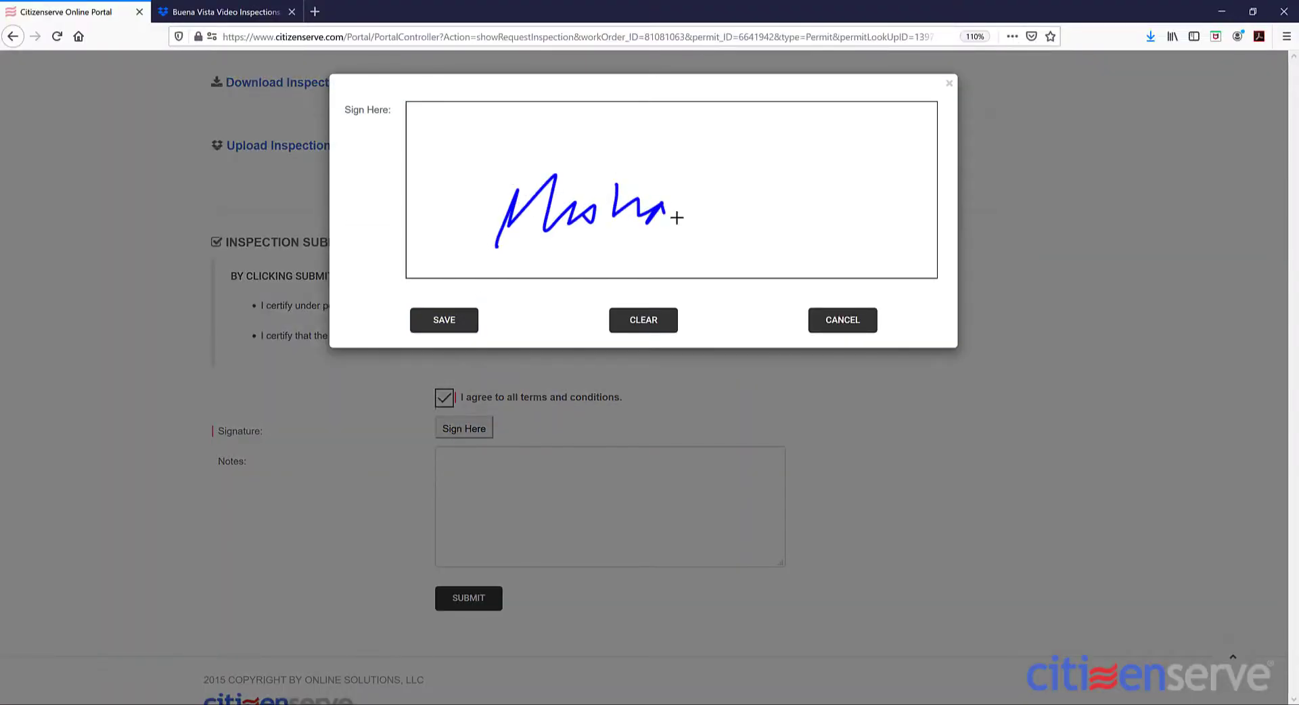
pyautogui.click(453, 323)
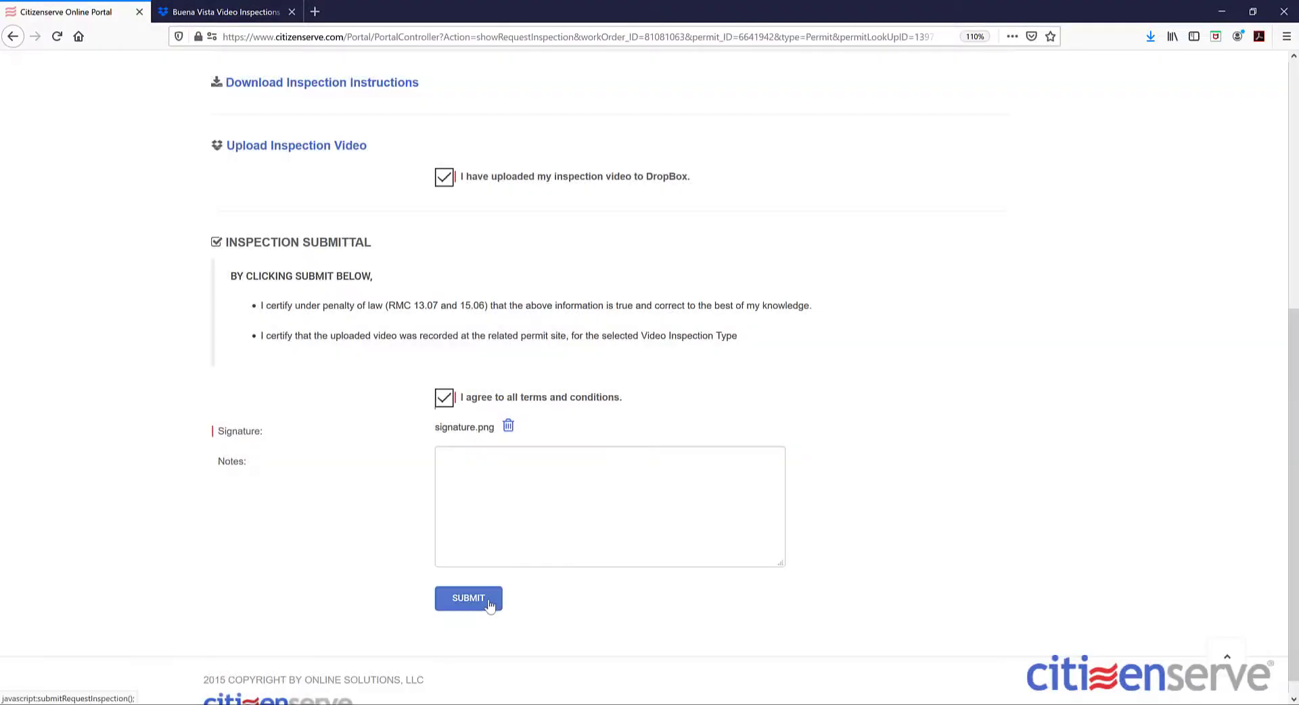
pyautogui.click(489, 602)
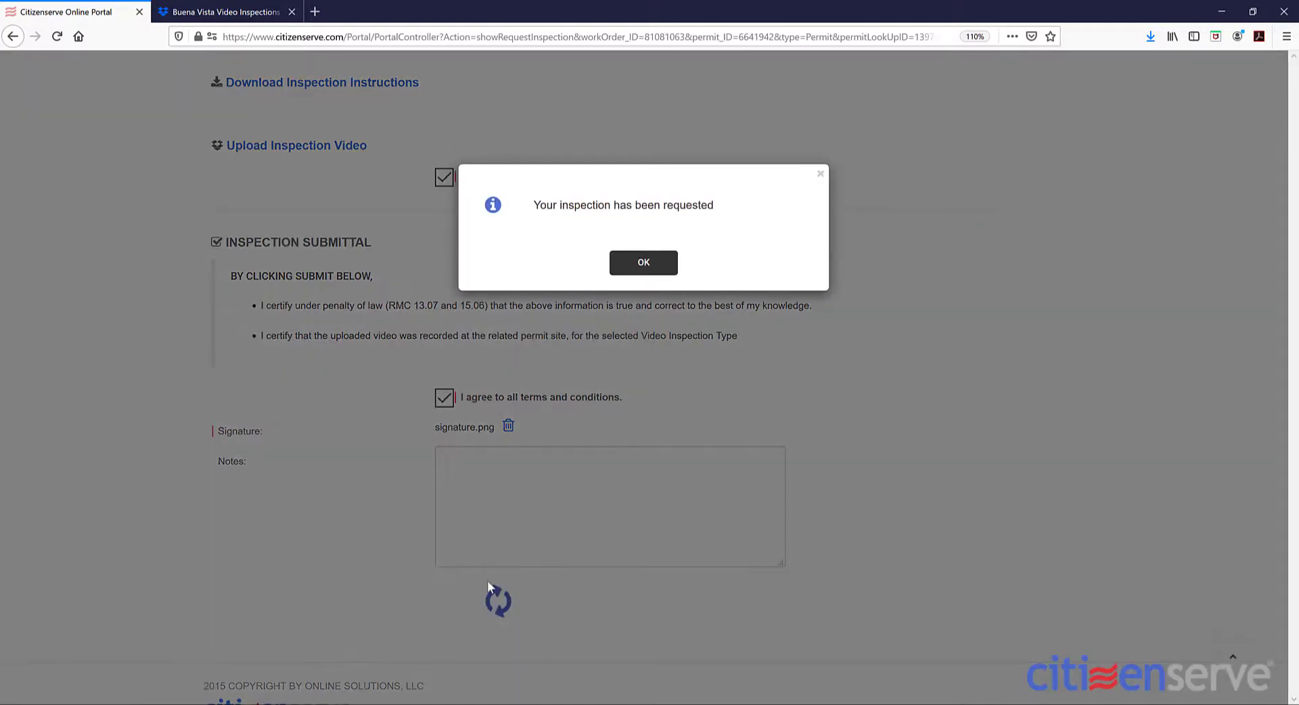
# Step: Acknowledge the request confirmation and show the permit's list of inspections
pyautogui.click(638, 274)
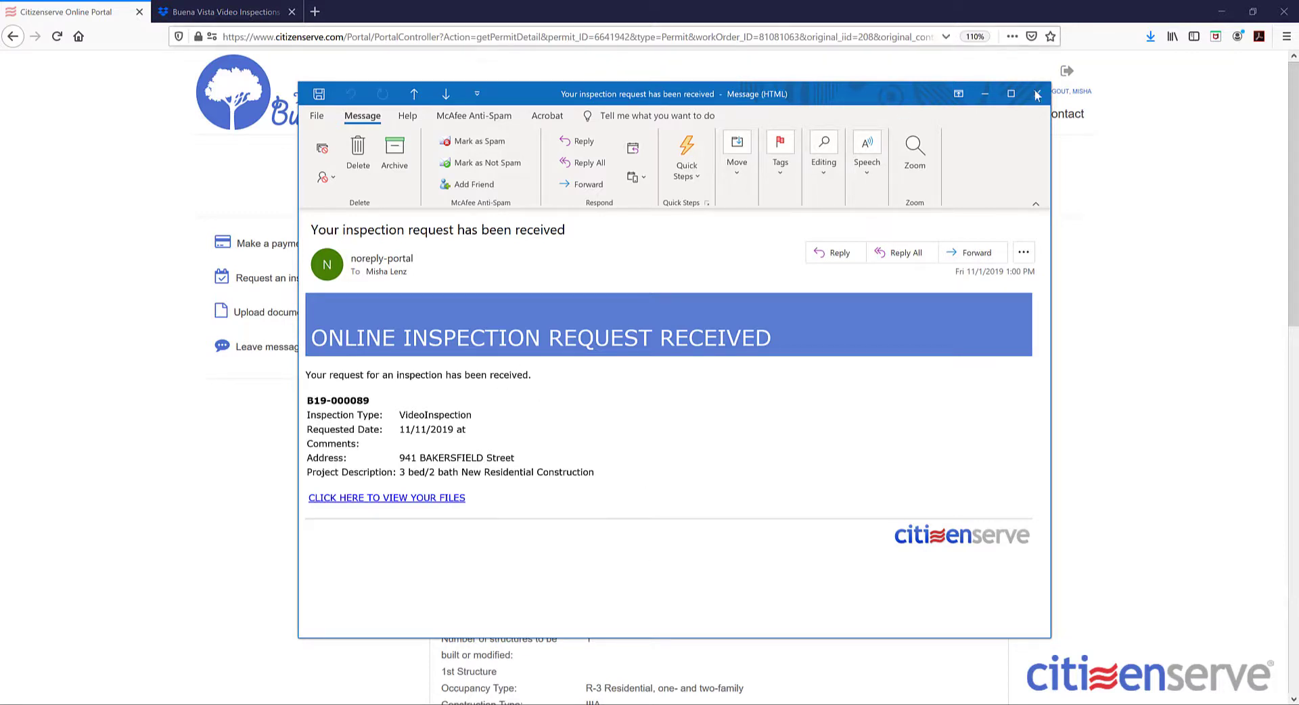
pyautogui.click(657, 394)
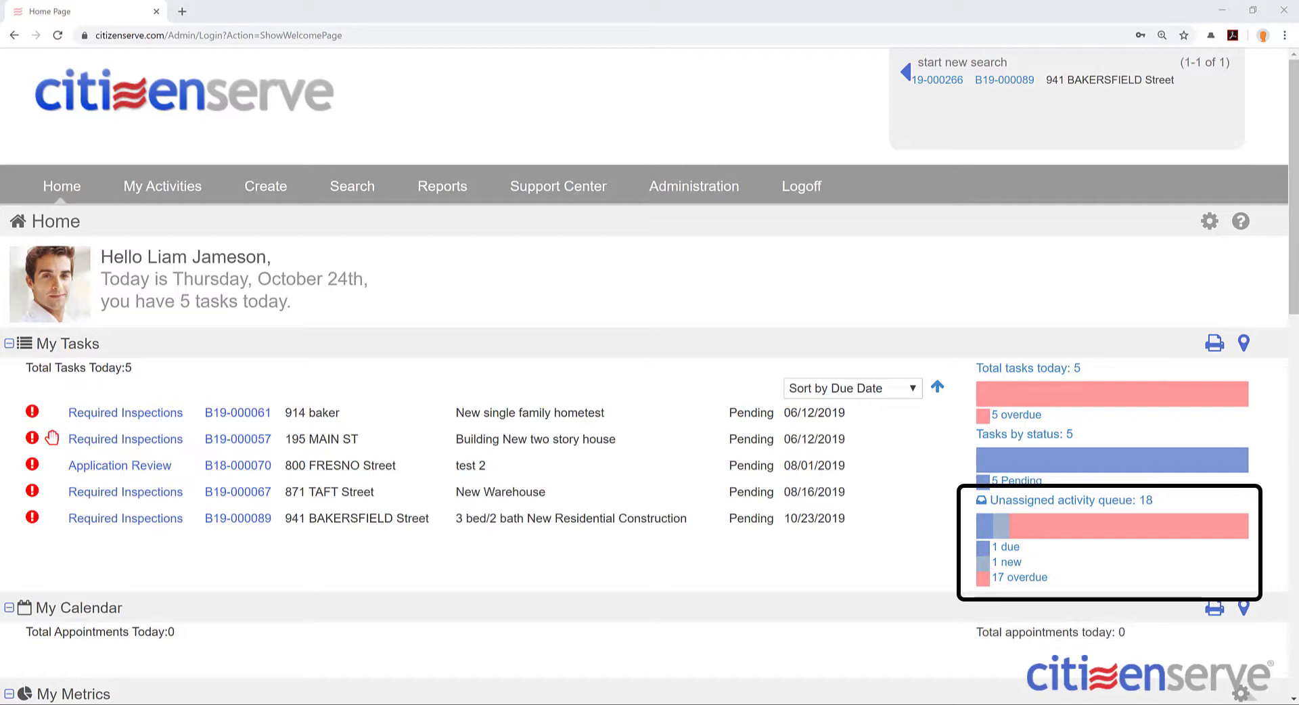
# Step: From the Unassigned queue, open the B19-000089 VideoInspection and its Dropbox video folder
pyautogui.click(1065, 506)
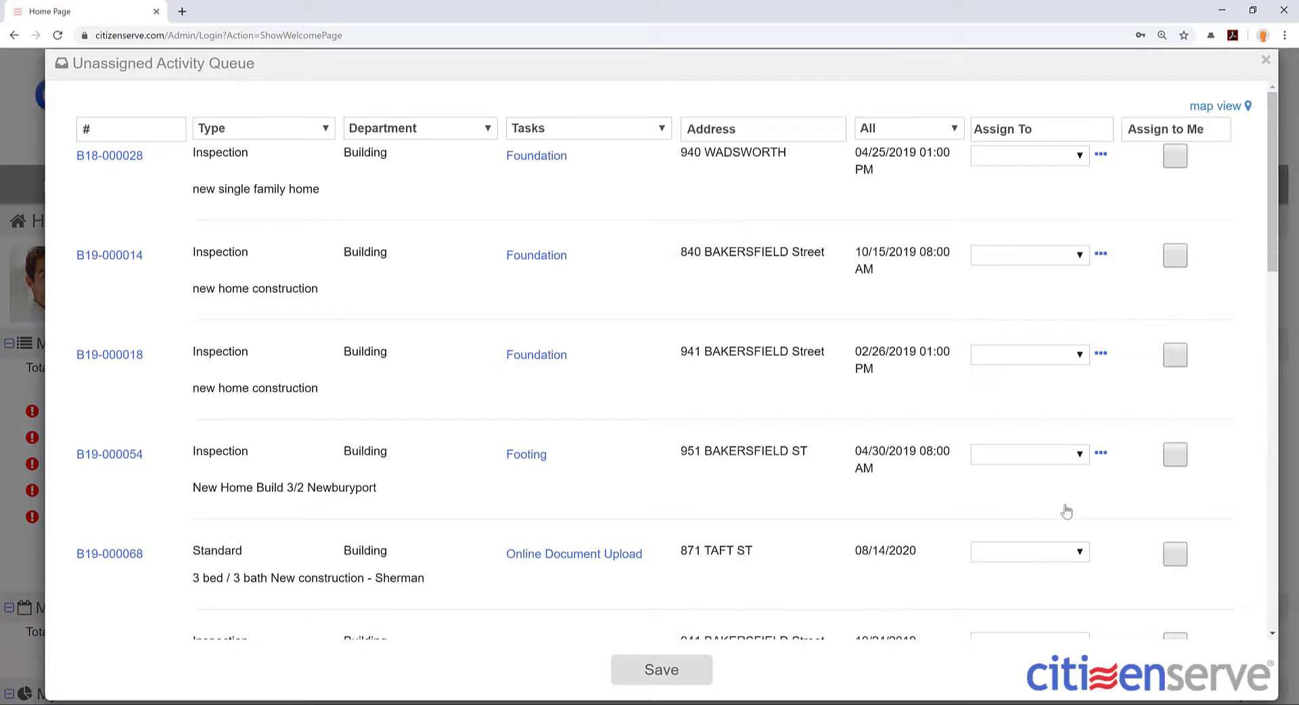
pyautogui.scroll(-2, 635, 292)
pyautogui.scroll(-2, 635, 292)
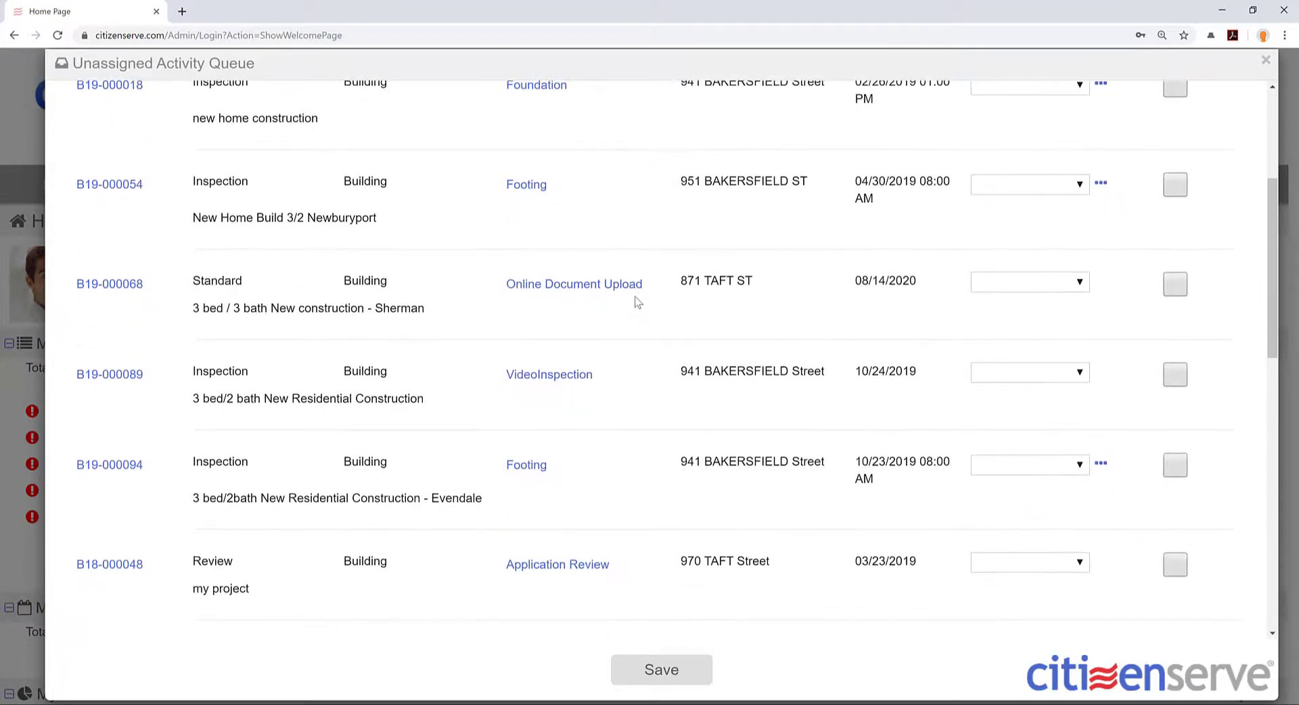
pyautogui.click(573, 383)
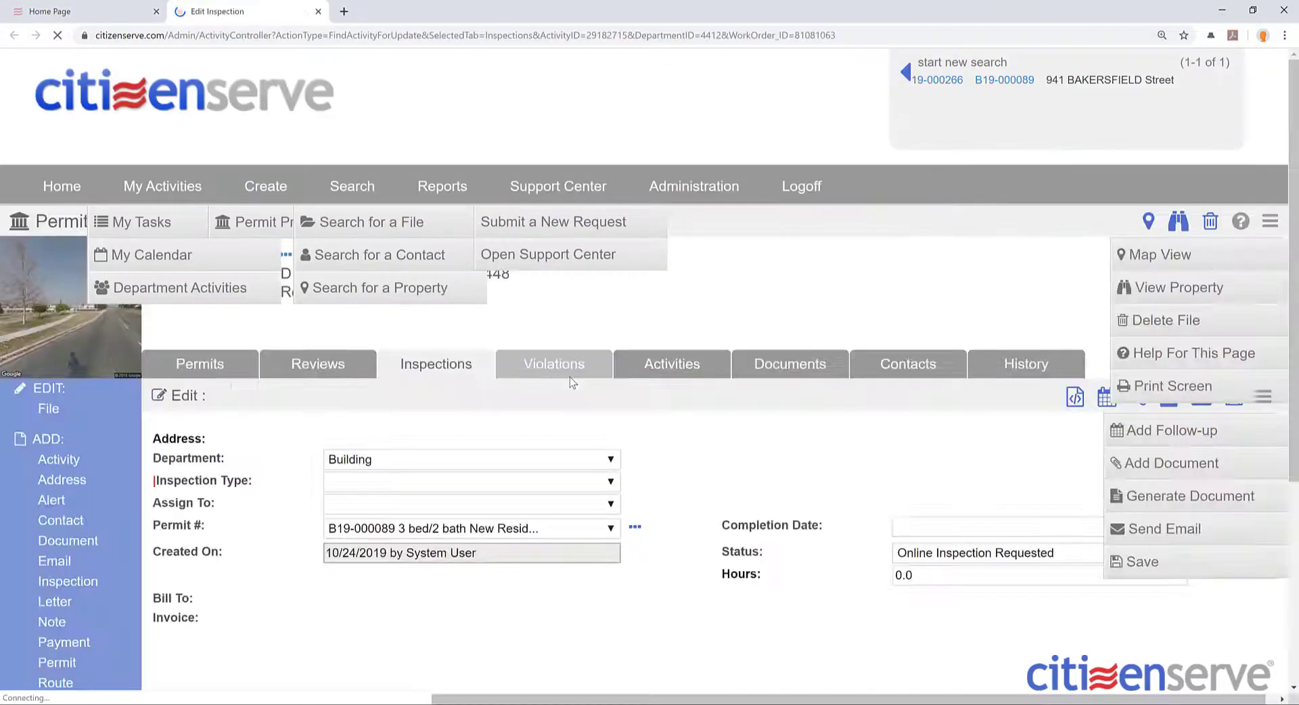
pyautogui.scroll(-1, 717, 472)
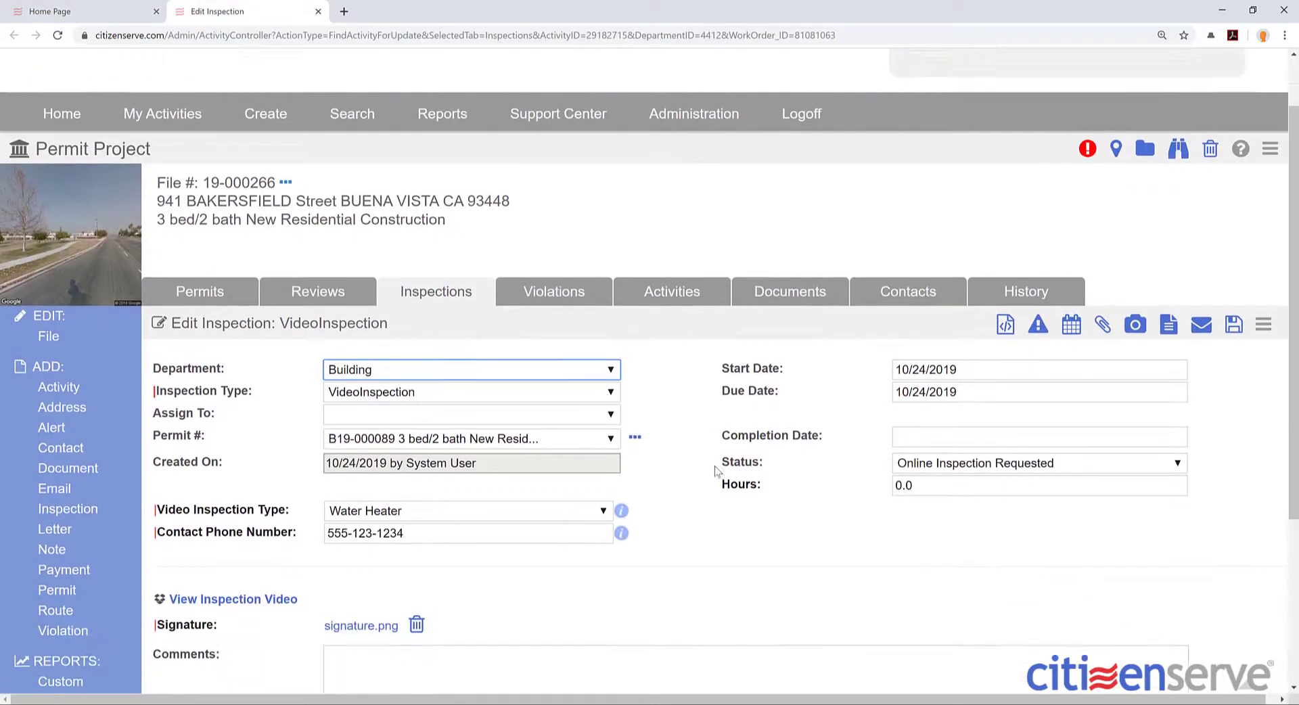
pyautogui.scroll(-3, 717, 471)
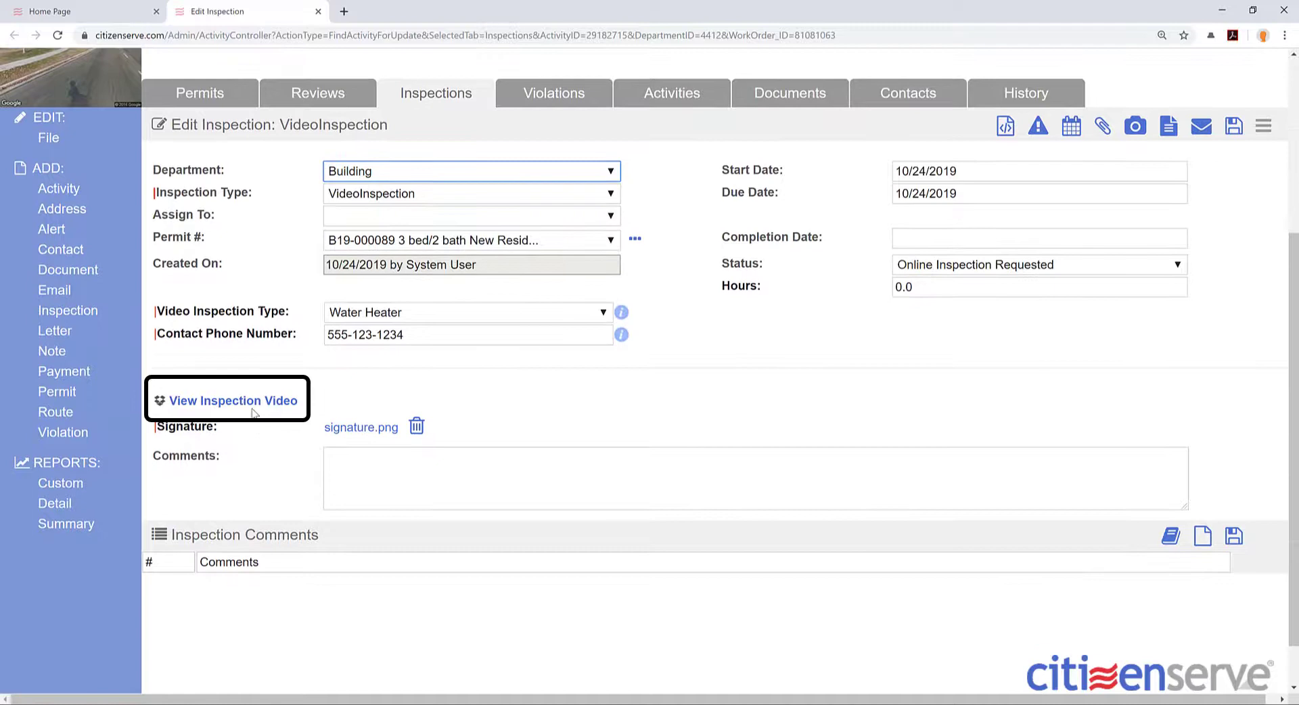
pyautogui.click(254, 412)
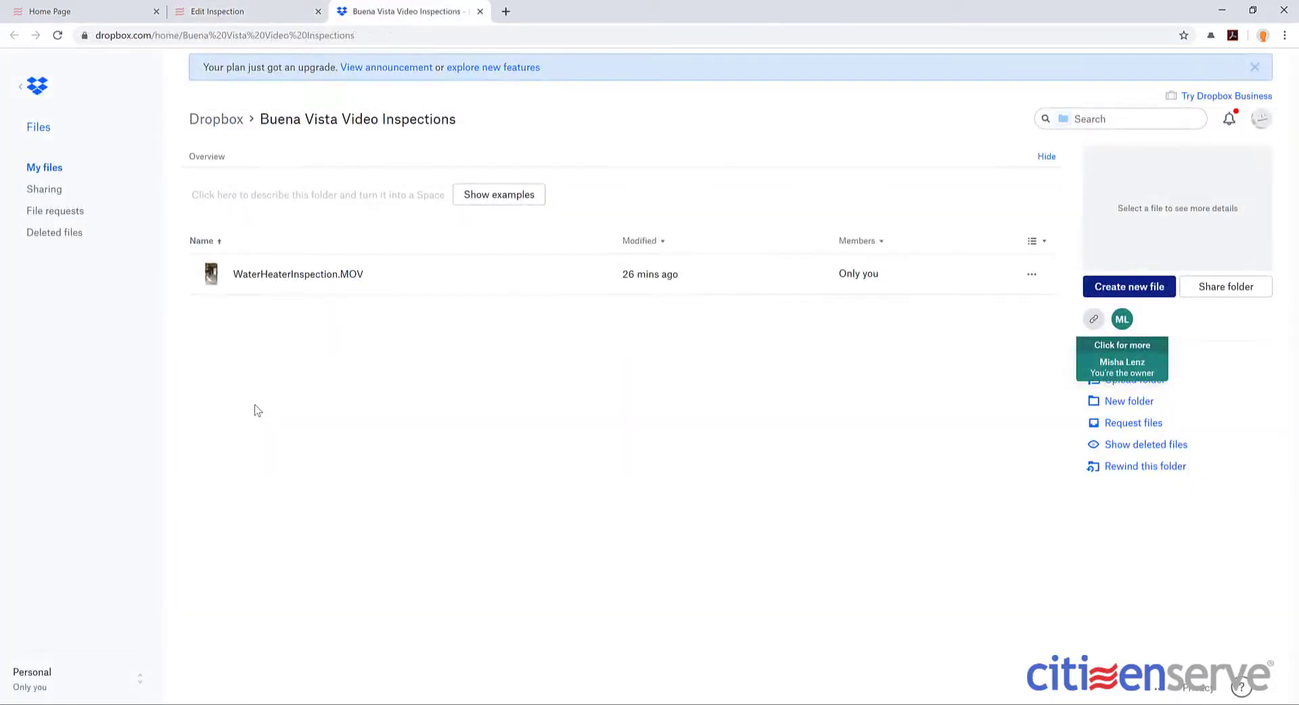
# Step: Play WaterHeaterInspection.MOV, pause at 0:04, and return to the Edit Inspection form
pyautogui.click(271, 274)
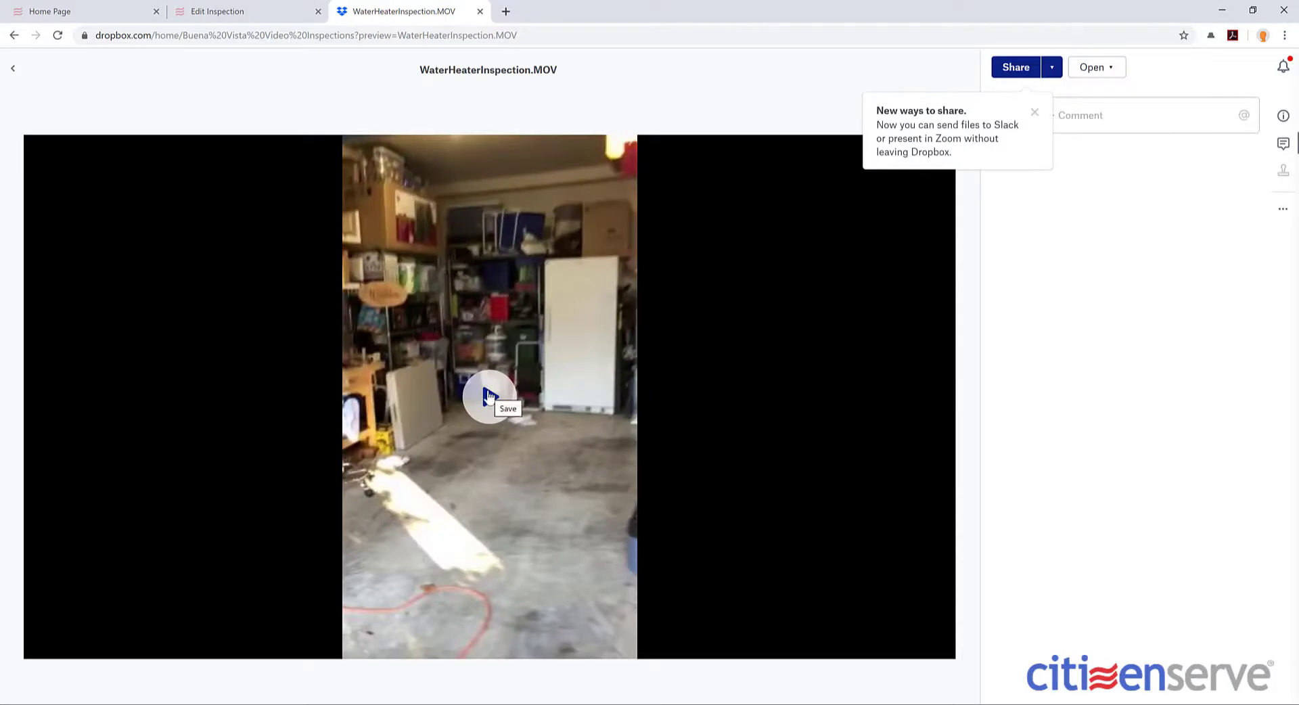
pyautogui.click(485, 395)
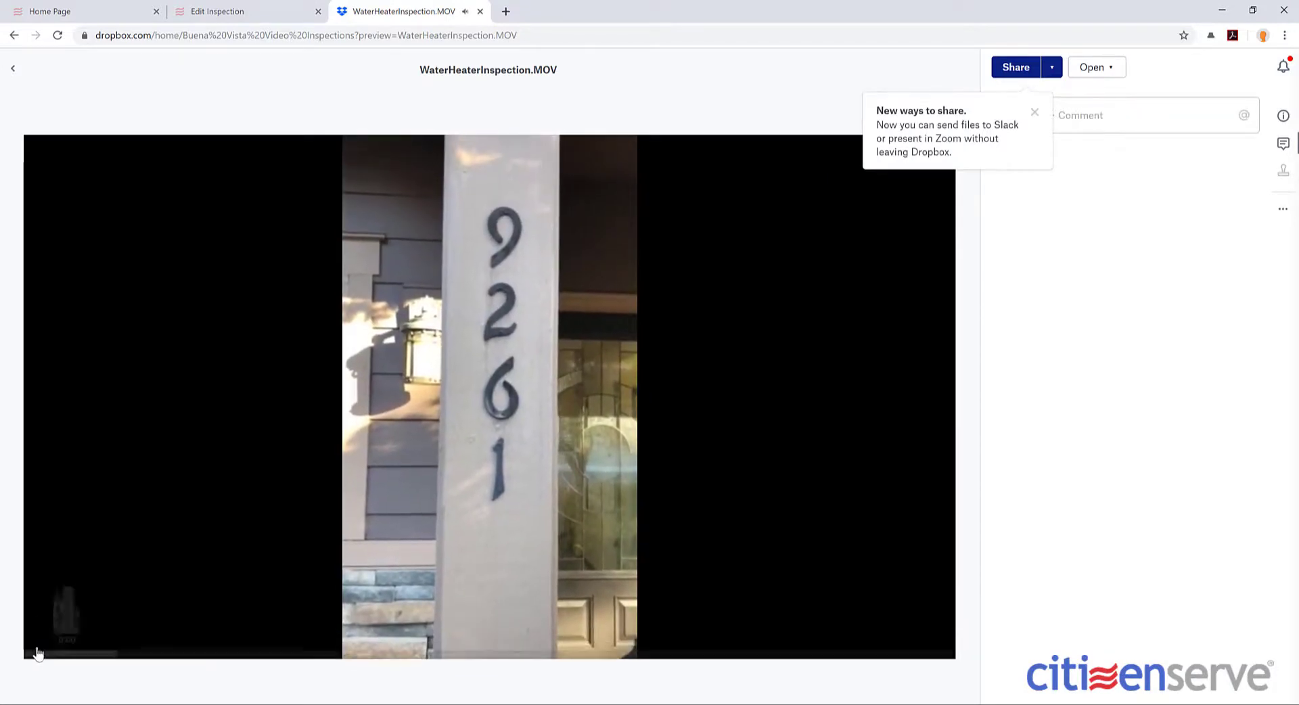
pyautogui.click(43, 643)
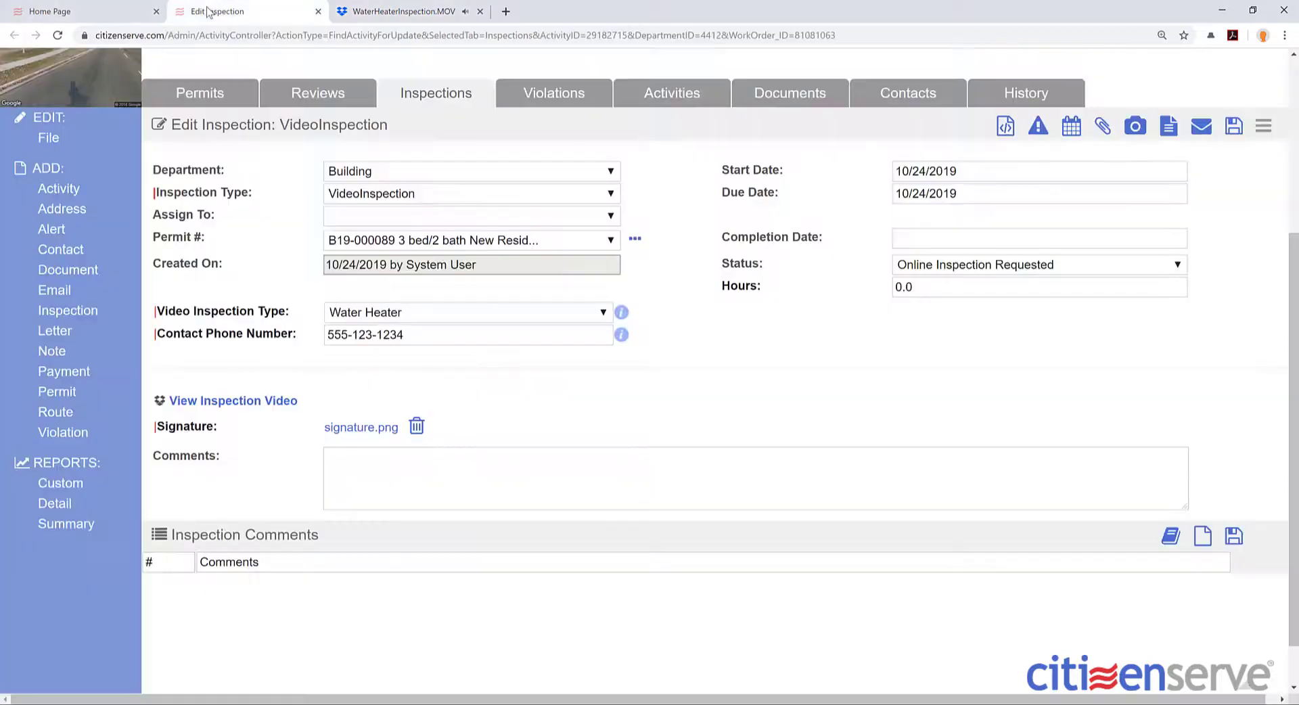
pyautogui.click(210, 12)
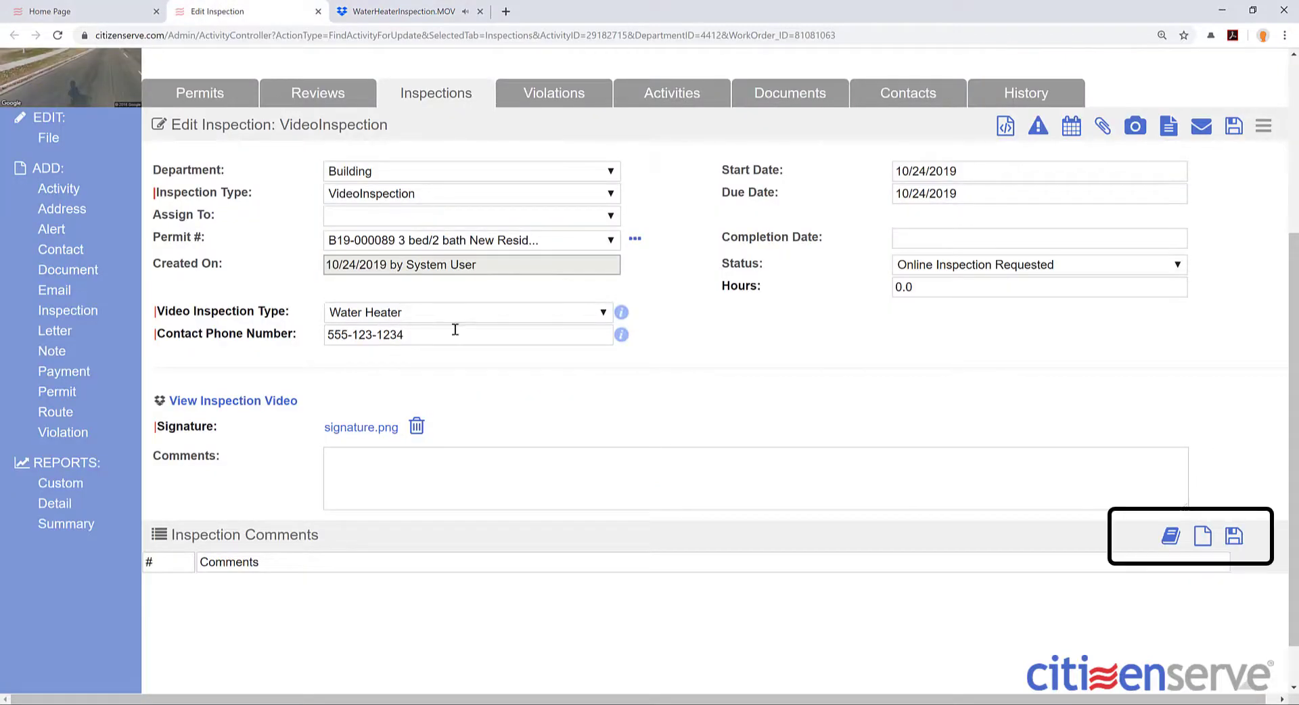
# Step: Filter common comments to Water Heater and pick the installation instructions and shutoff valve comments
pyautogui.click(1171, 536)
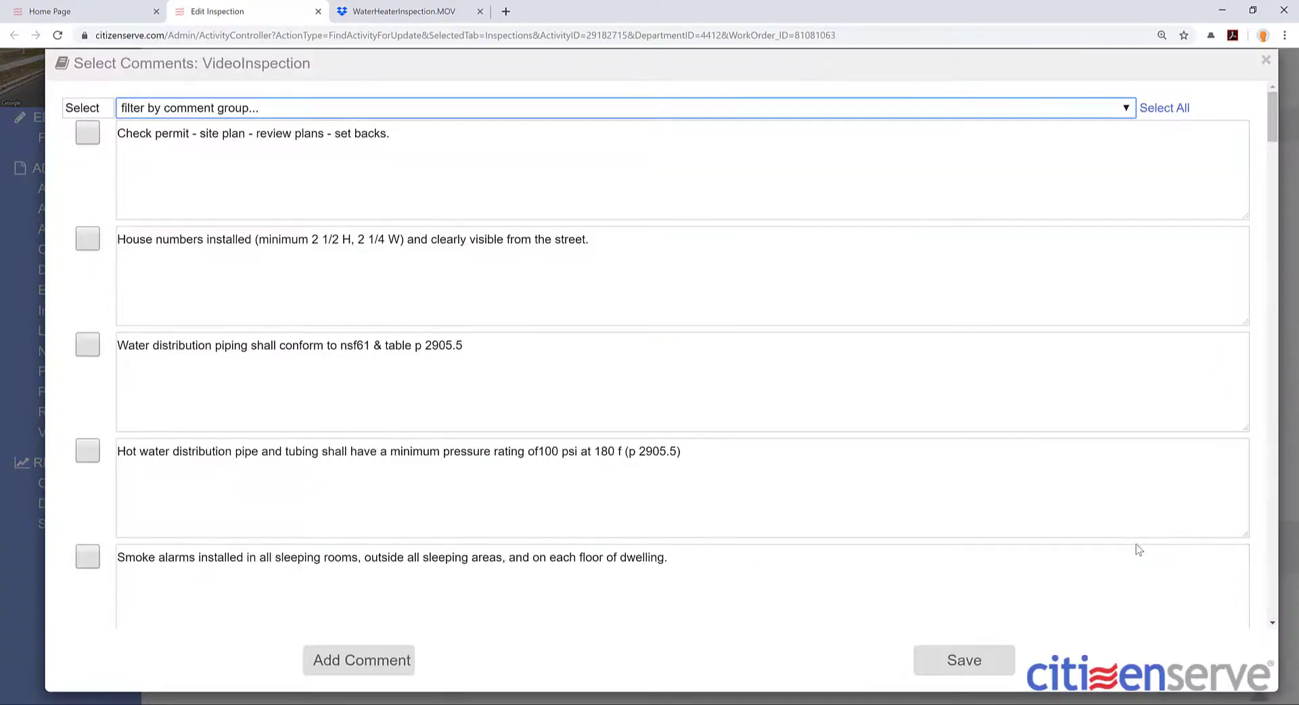
pyautogui.click(335, 111)
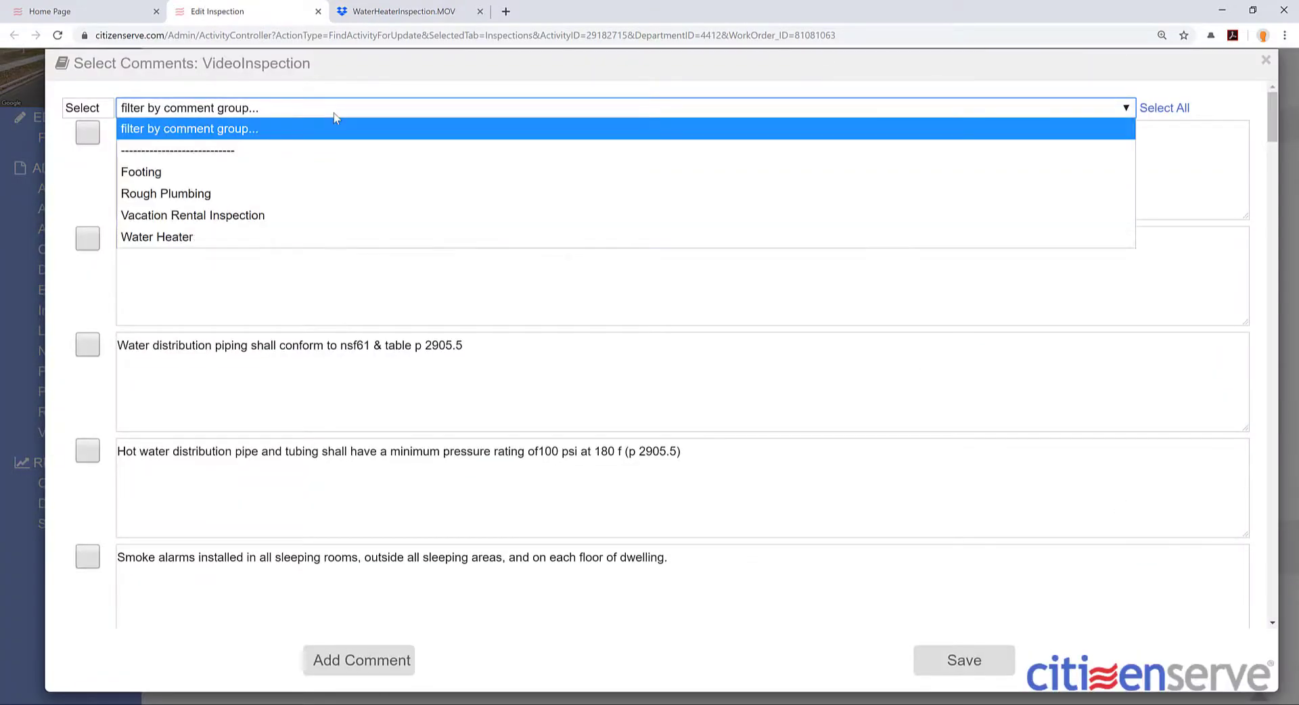
pyautogui.click(176, 244)
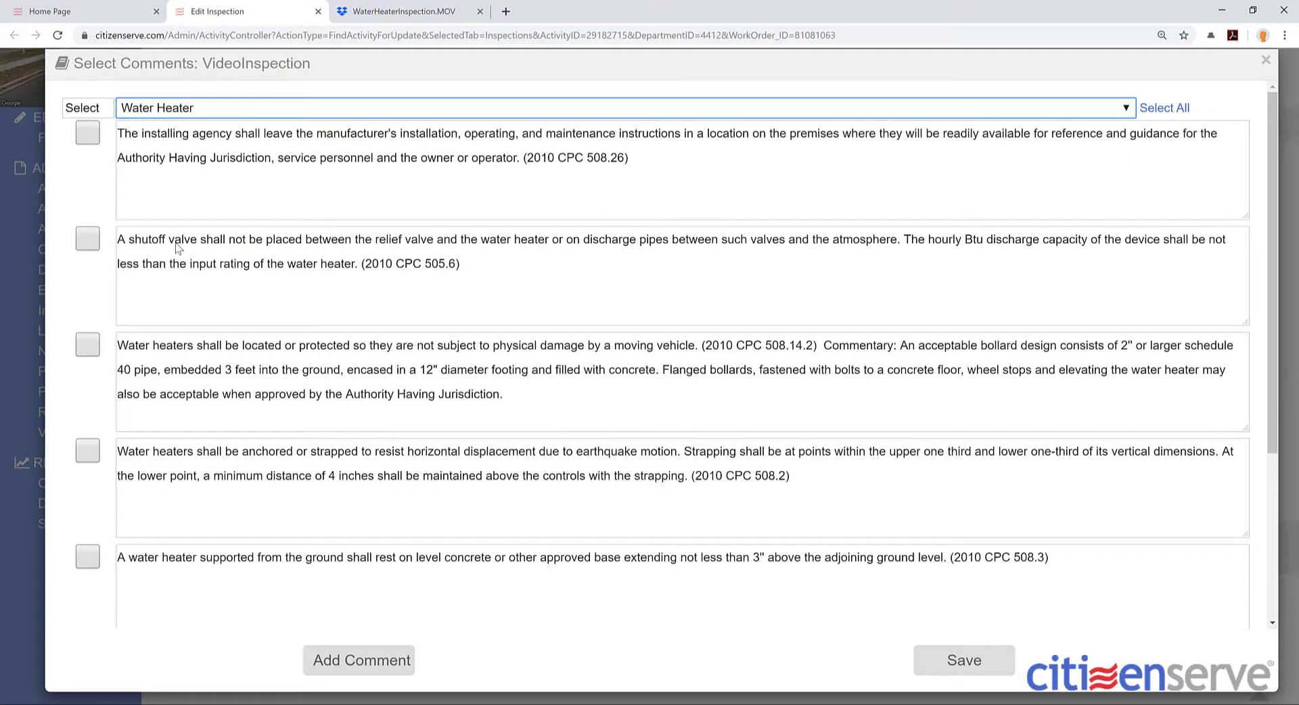
pyautogui.click(90, 135)
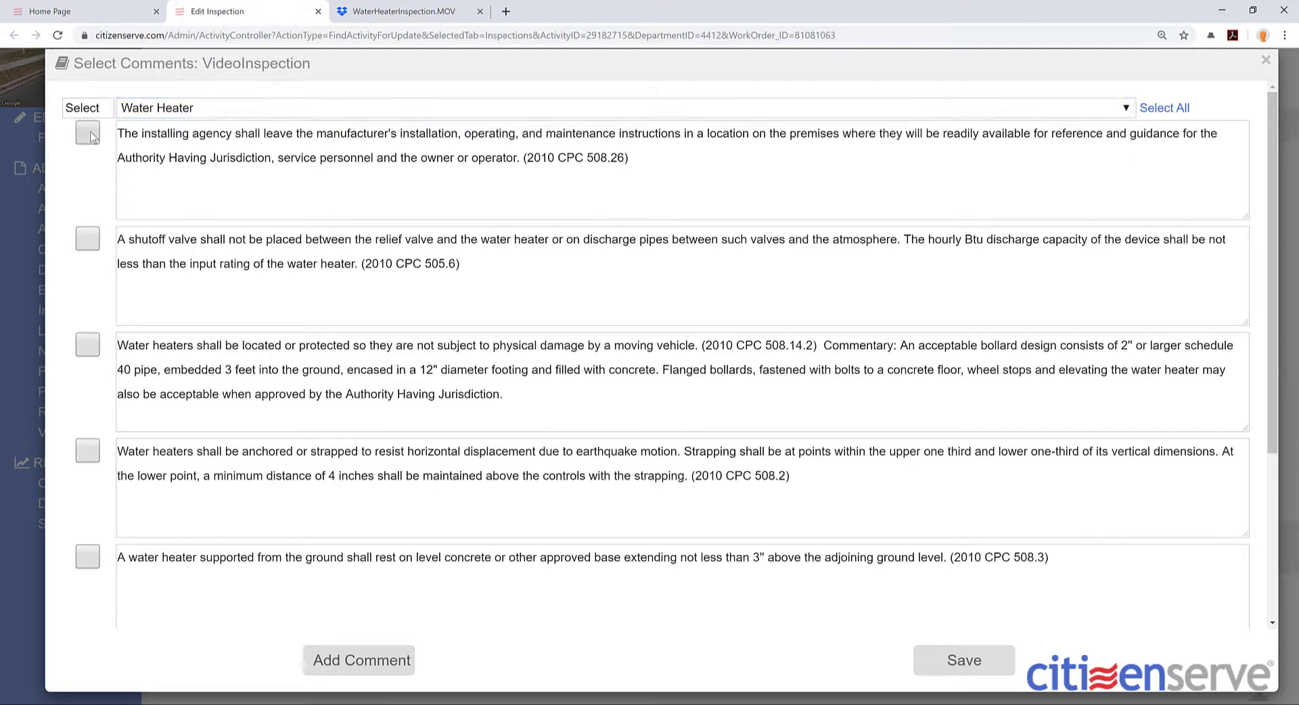
pyautogui.click(93, 242)
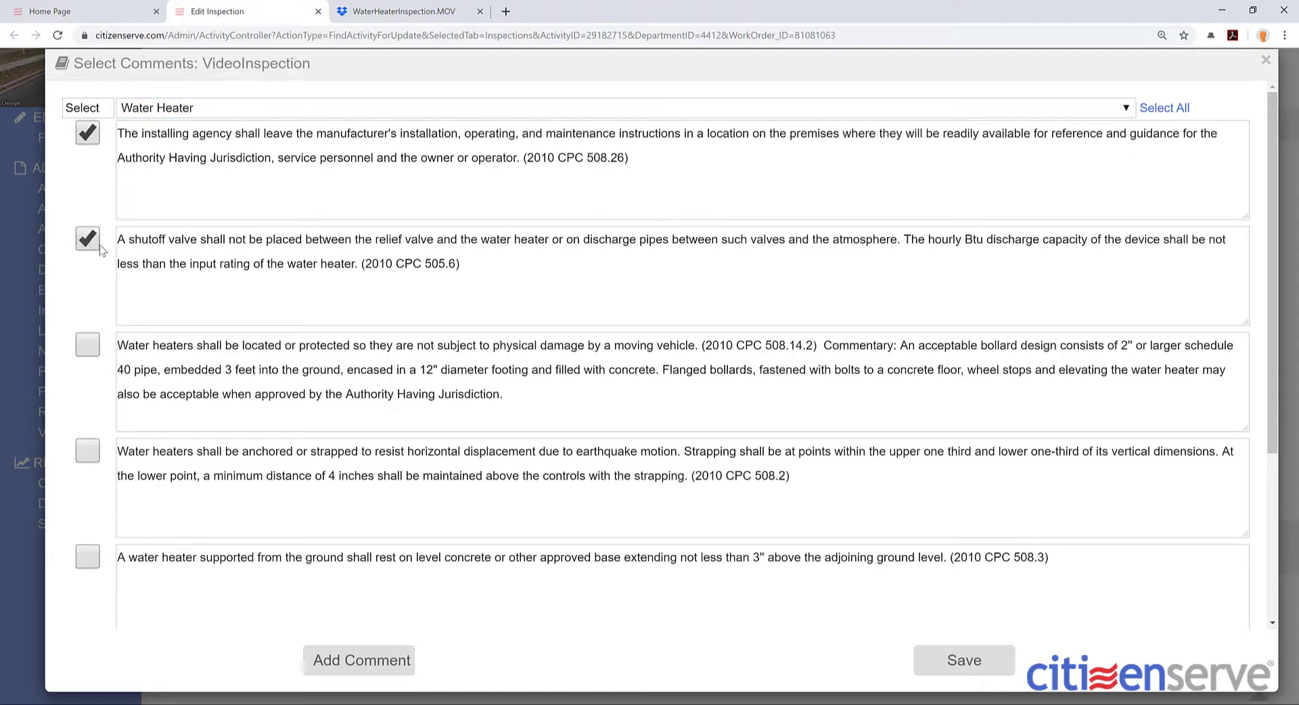
# Step: Recheck the video, add the anchored or strapped comment, and save the chosen comments
pyautogui.click(370, 13)
pyautogui.click(76, 660)
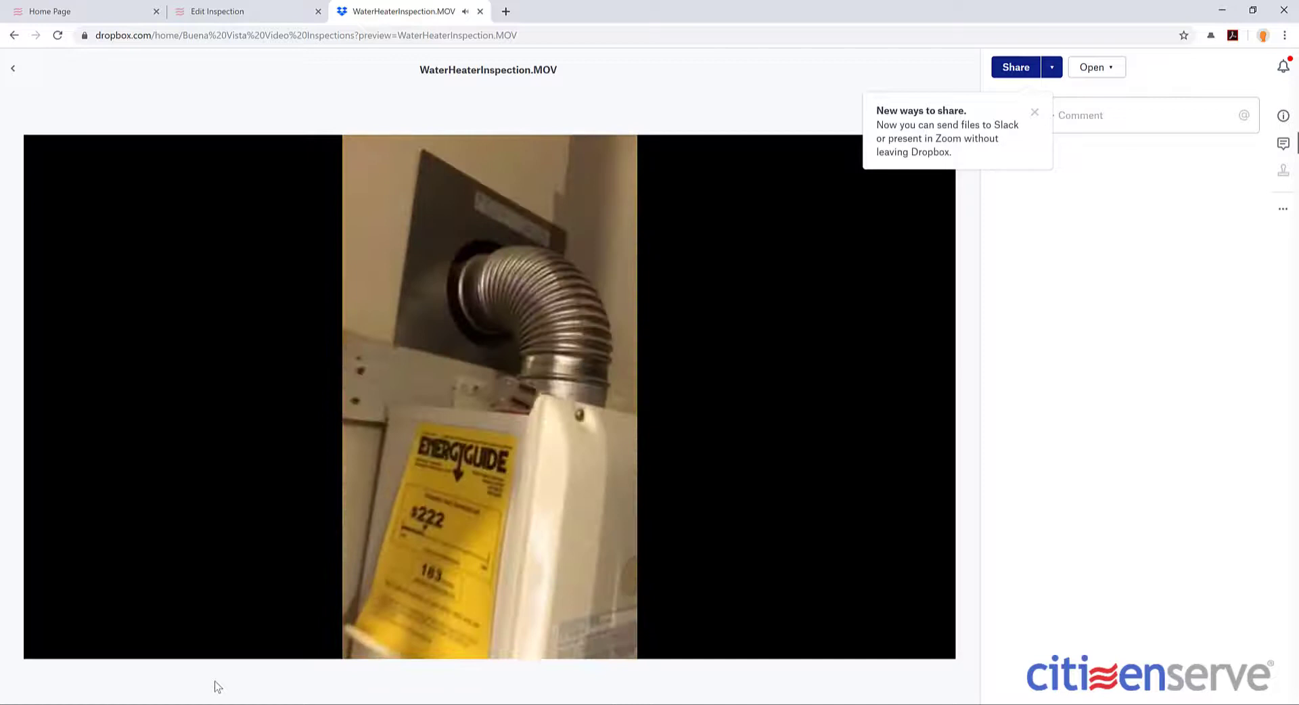
pyautogui.click(269, 14)
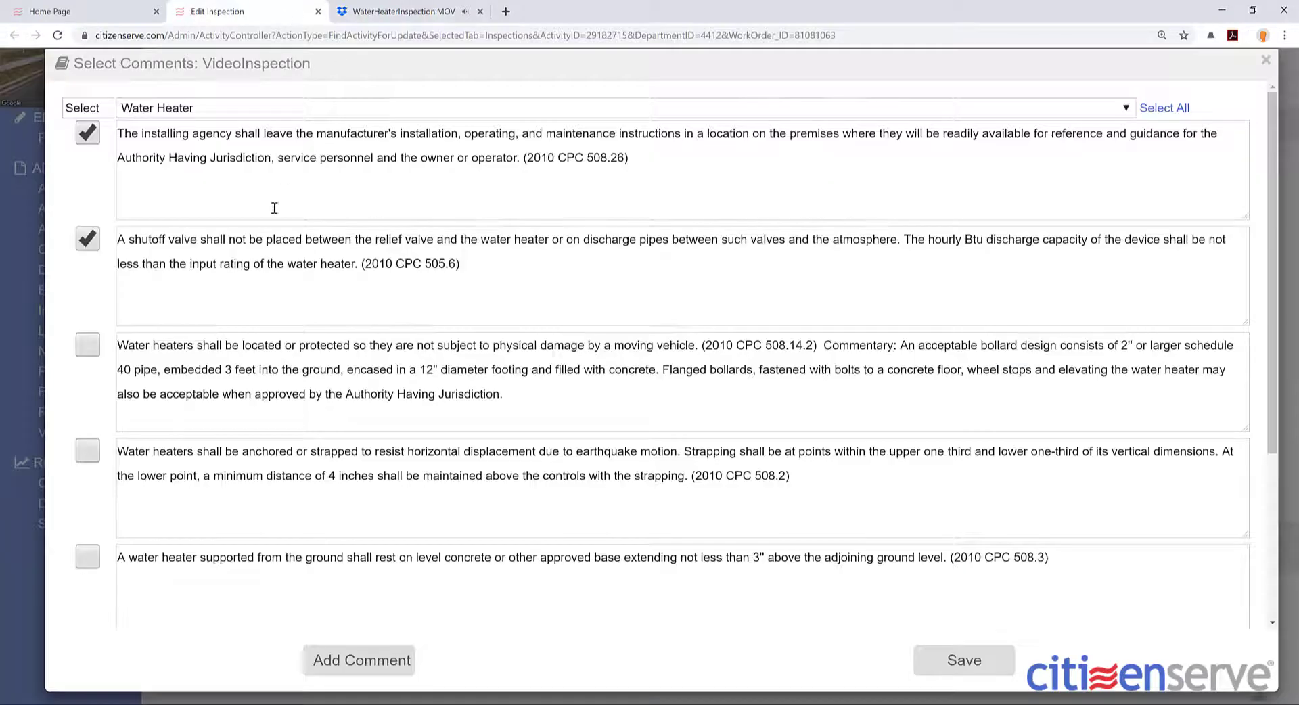
pyautogui.scroll(-1, 106, 383)
pyautogui.click(84, 385)
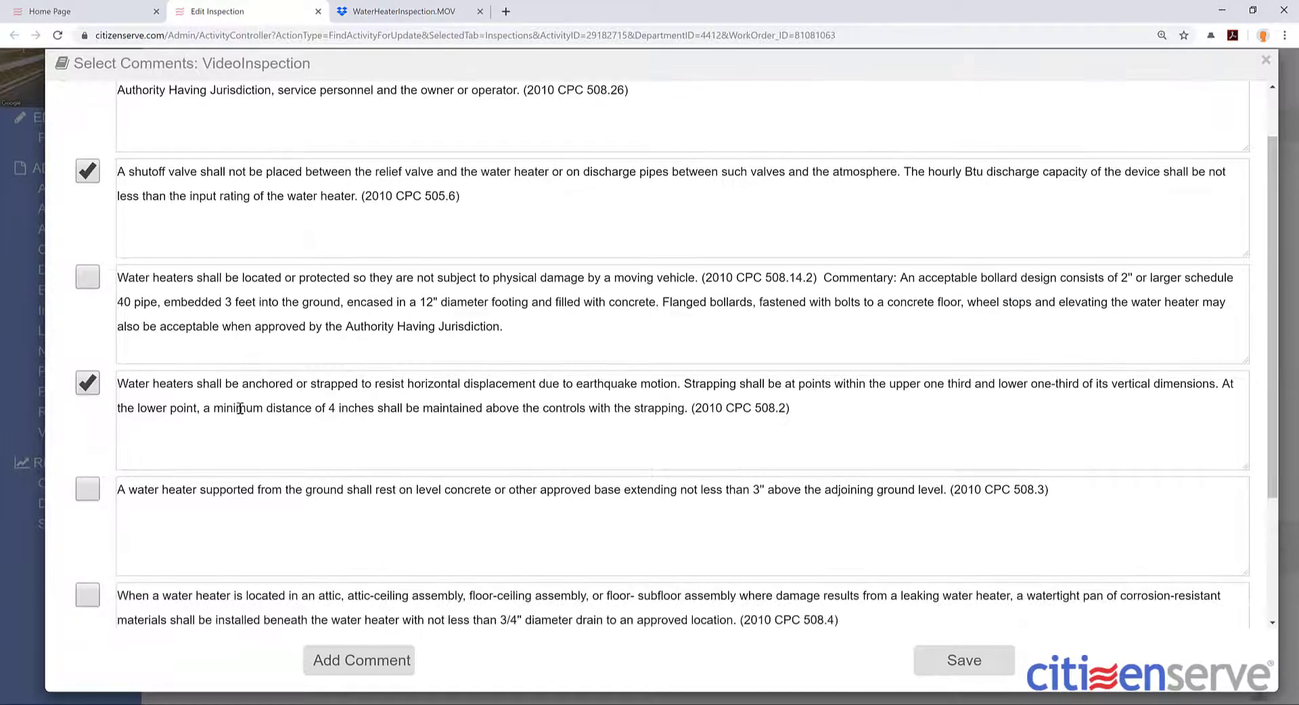
pyautogui.scroll(-2, 308, 416)
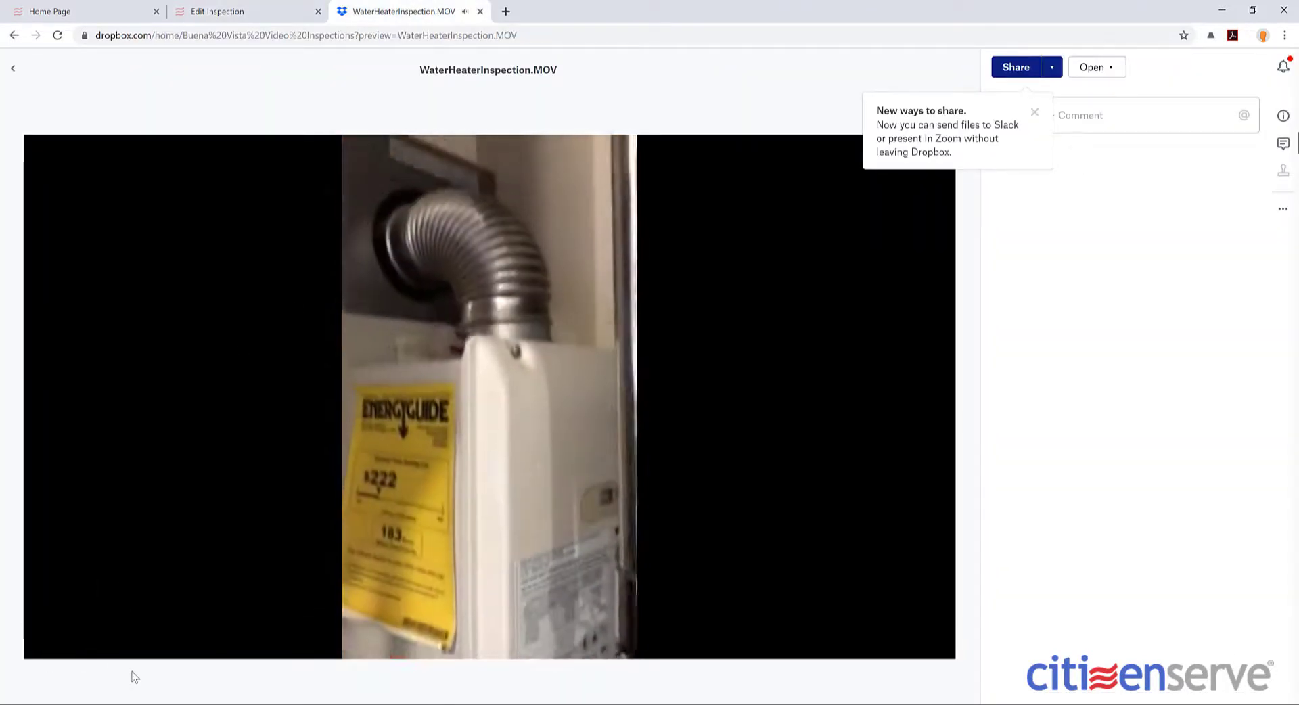
pyautogui.click(218, 12)
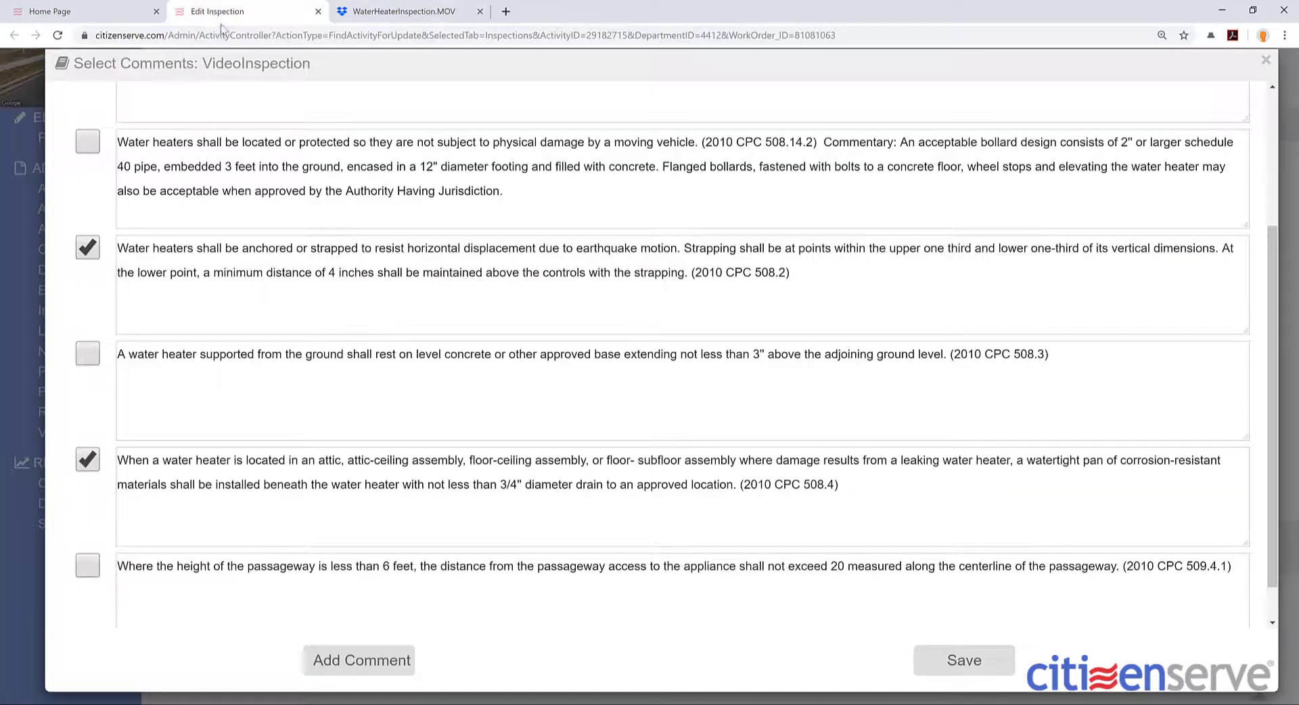
pyautogui.click(941, 663)
# Step: Record completion date 10/24/2019, status Not Ready and 0.25 hours, then start an email
pyautogui.click(991, 240)
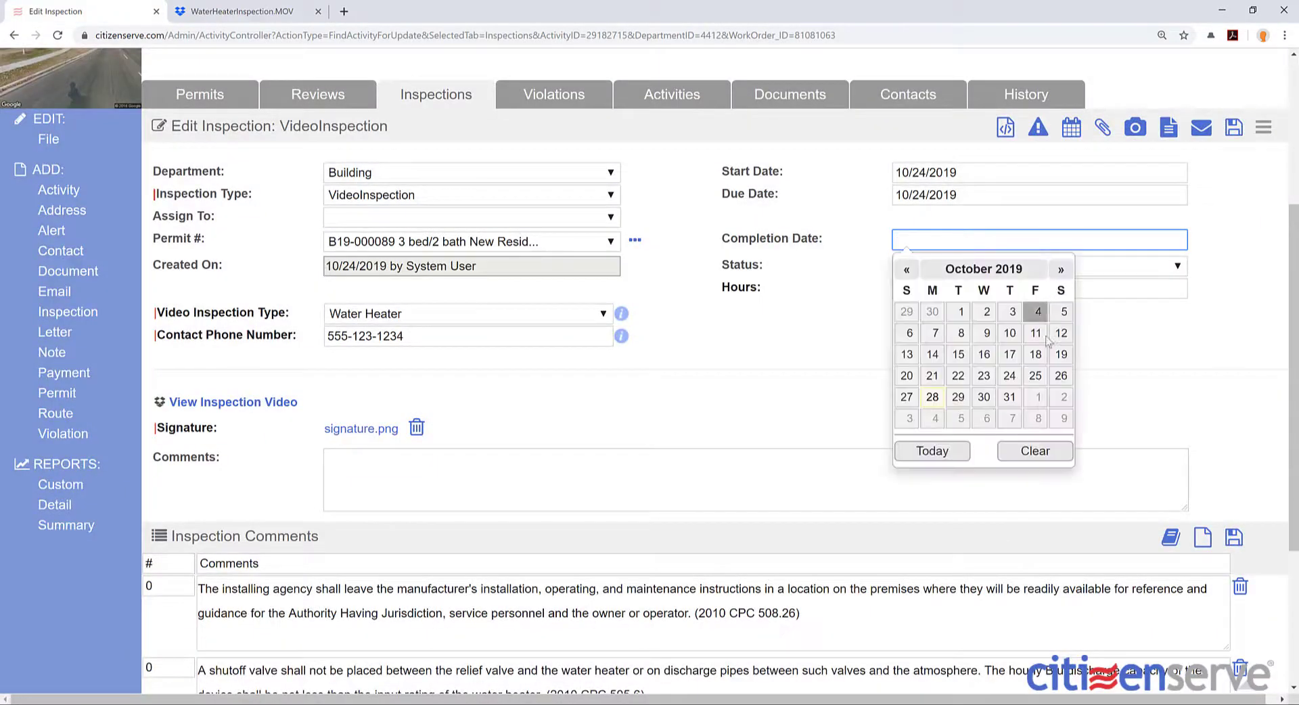
pyautogui.click(1010, 375)
pyautogui.click(994, 268)
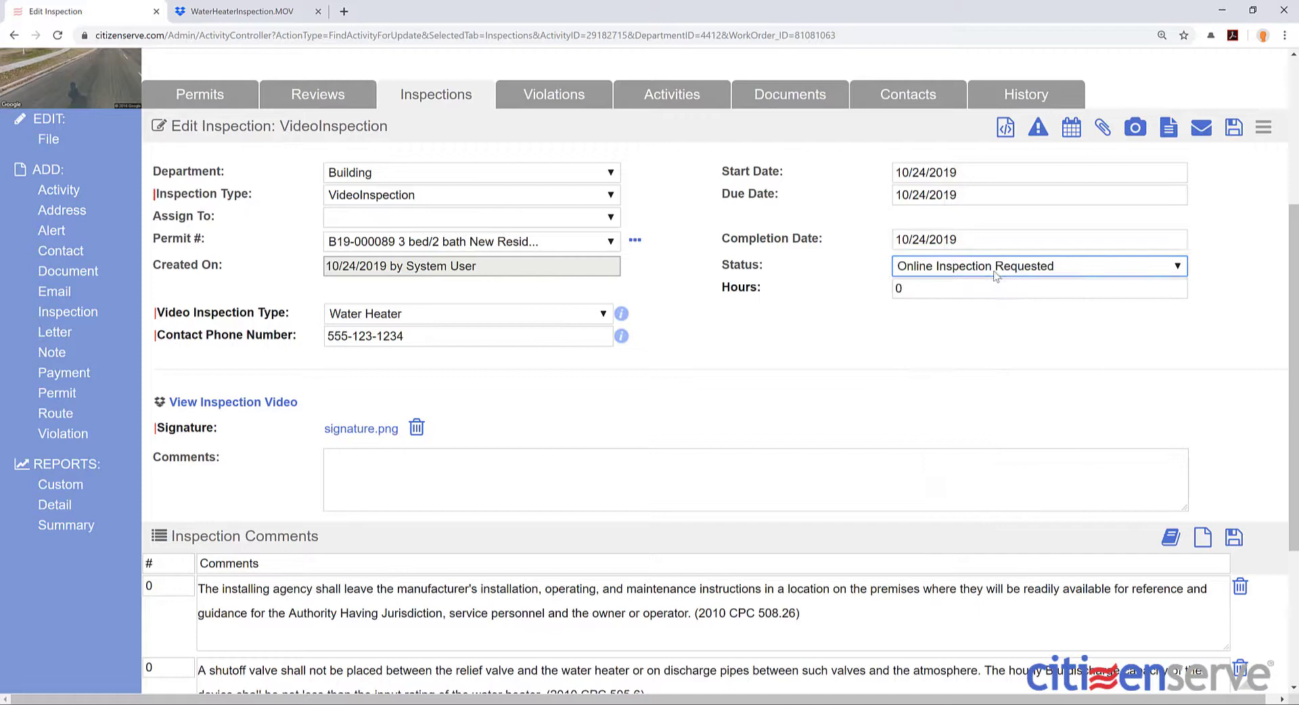
pyautogui.click(949, 330)
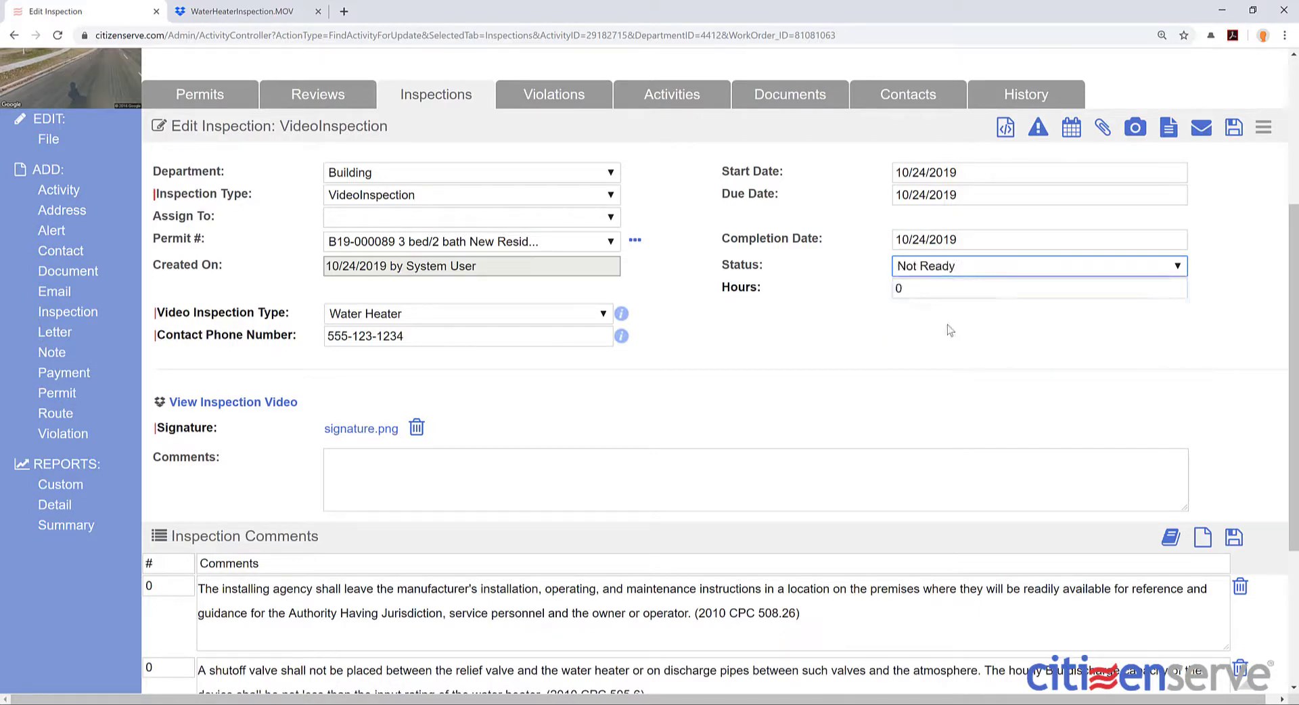
pyautogui.click(942, 290)
pyautogui.write('.25')
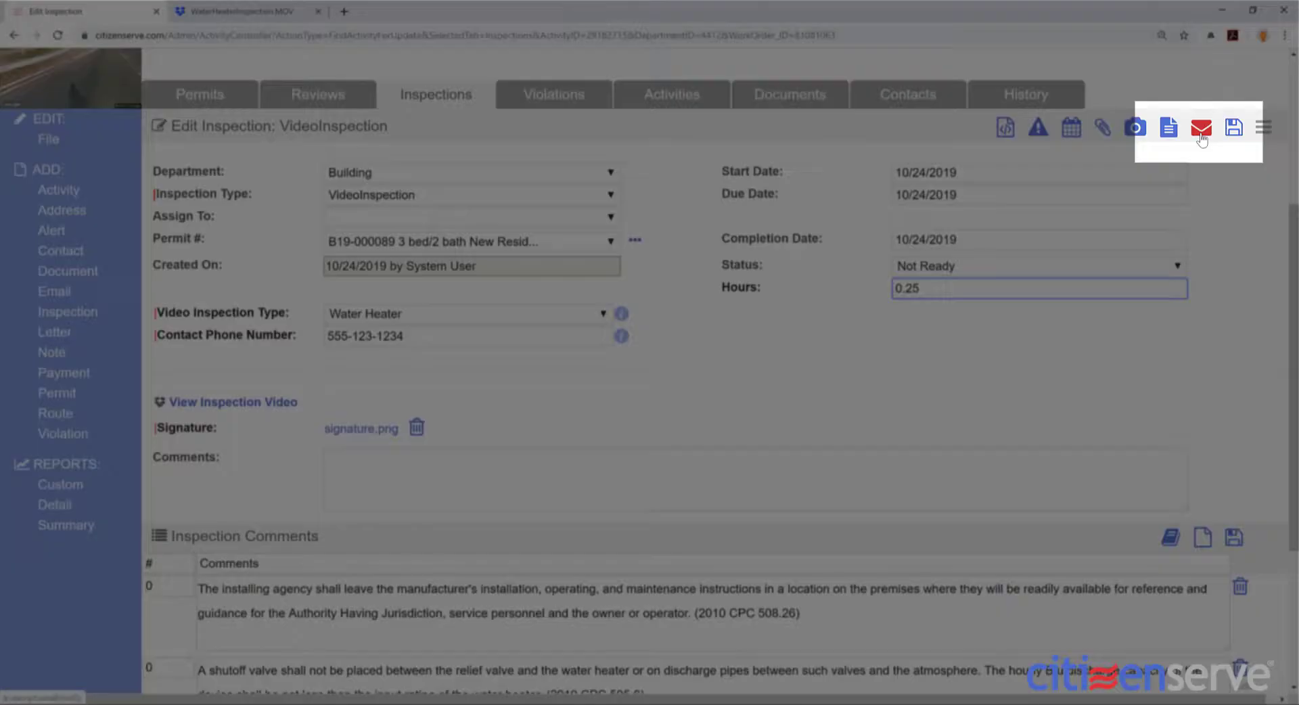
pyautogui.click(1201, 133)
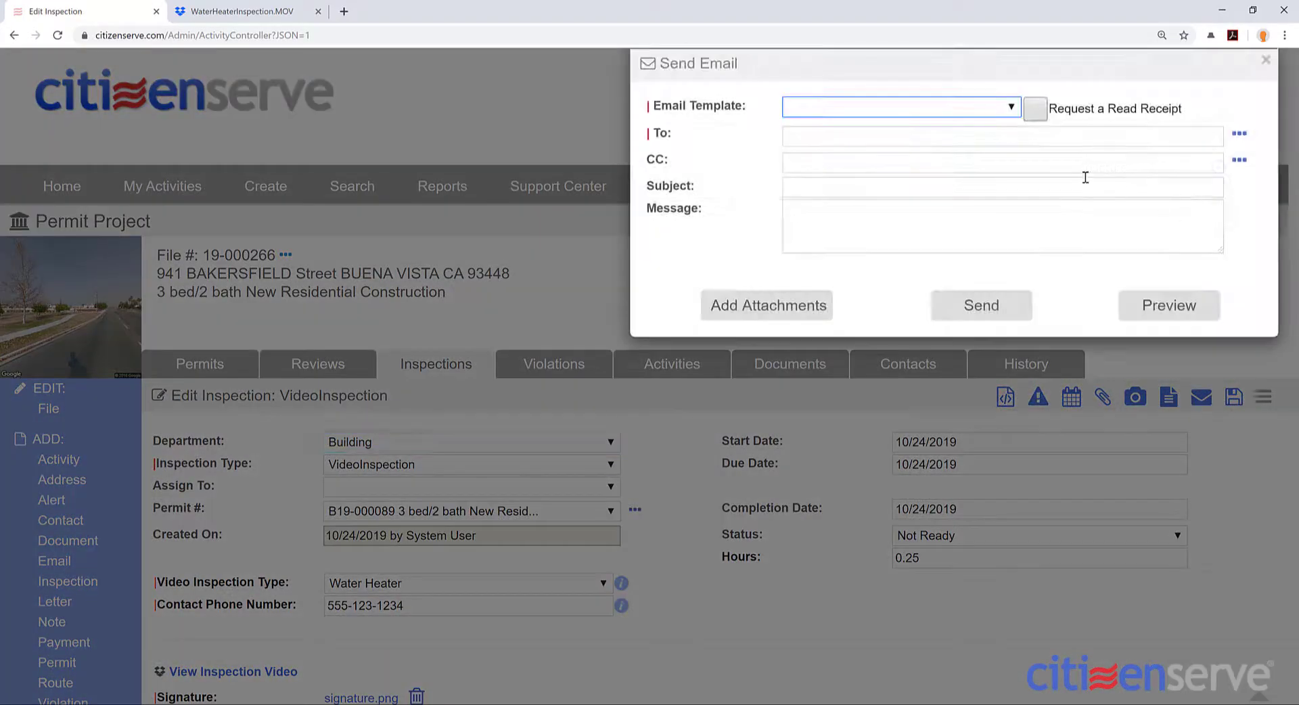
# Step: Address an Inspection Report template email to the Applicant and preview it
pyautogui.click(1017, 110)
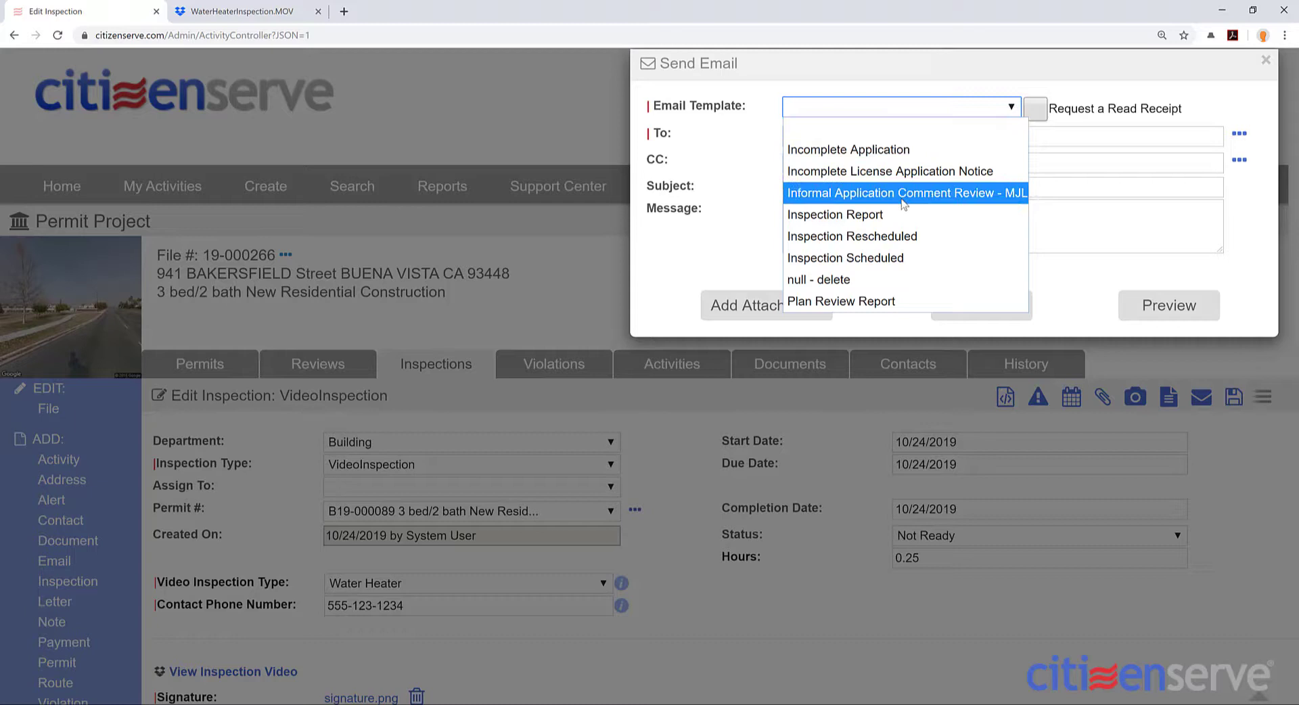
pyautogui.click(846, 215)
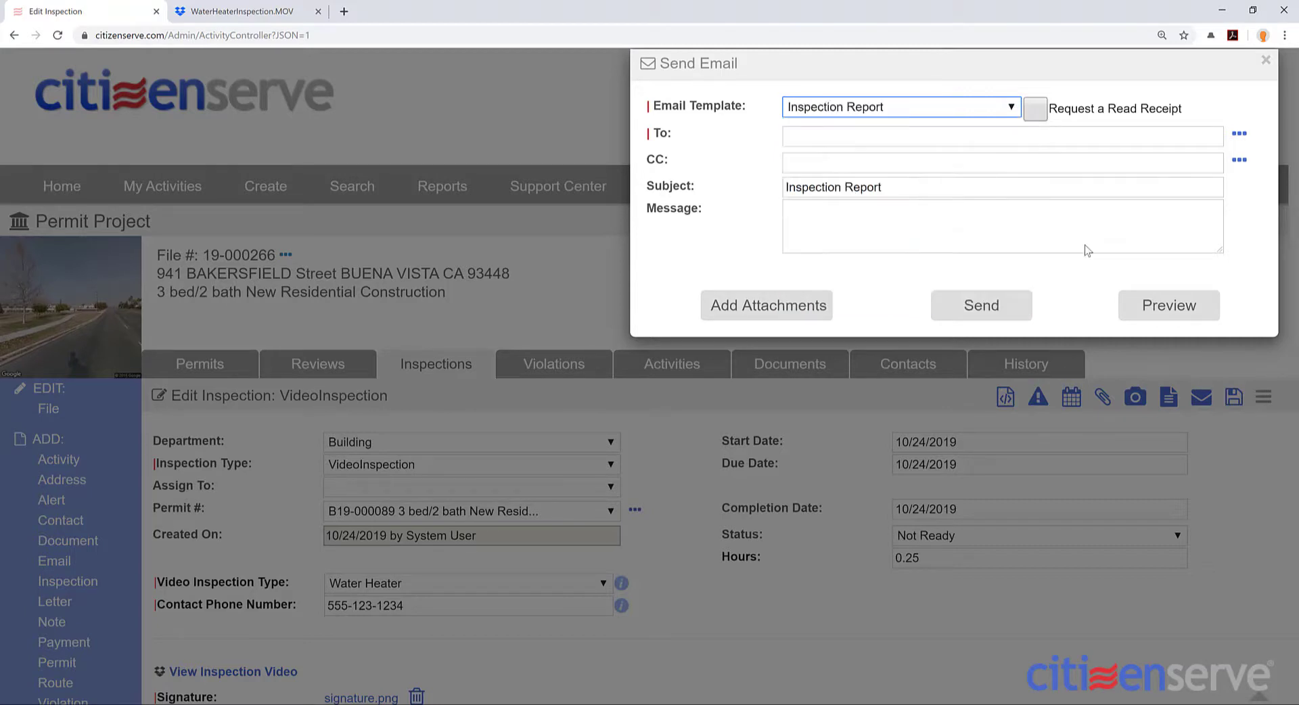
pyautogui.click(1240, 135)
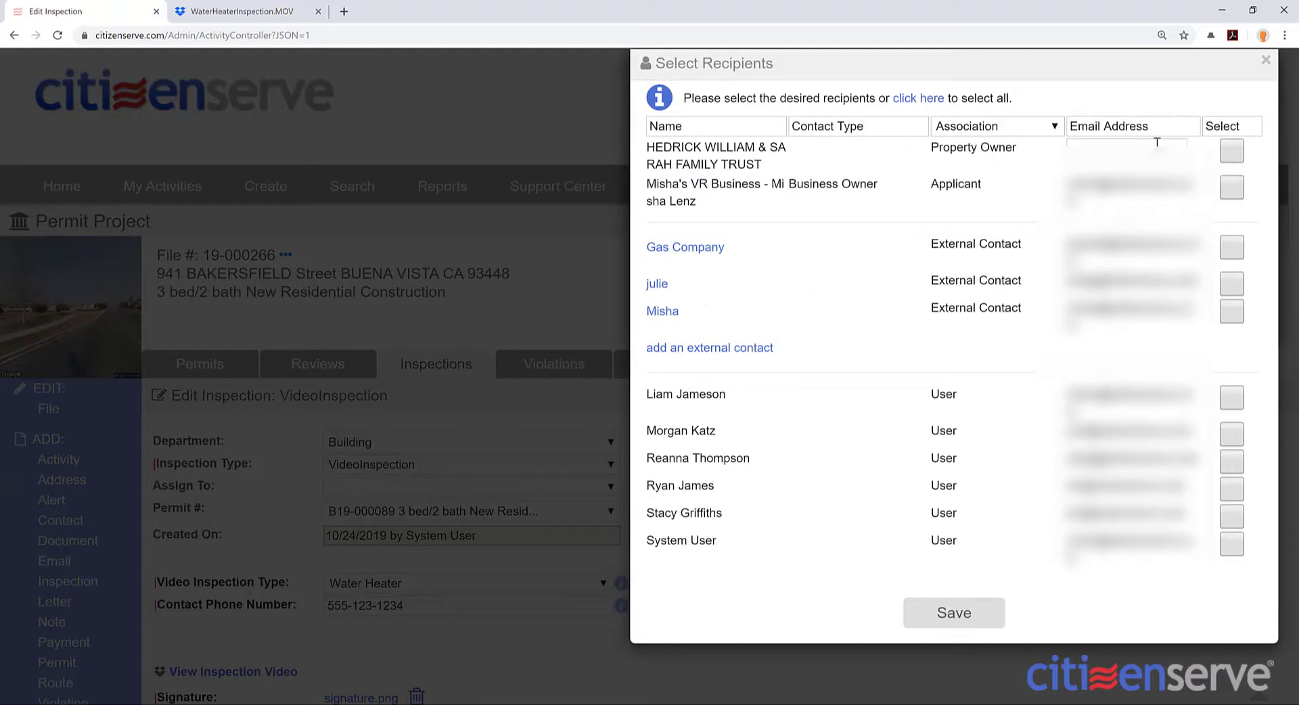
pyautogui.click(1231, 189)
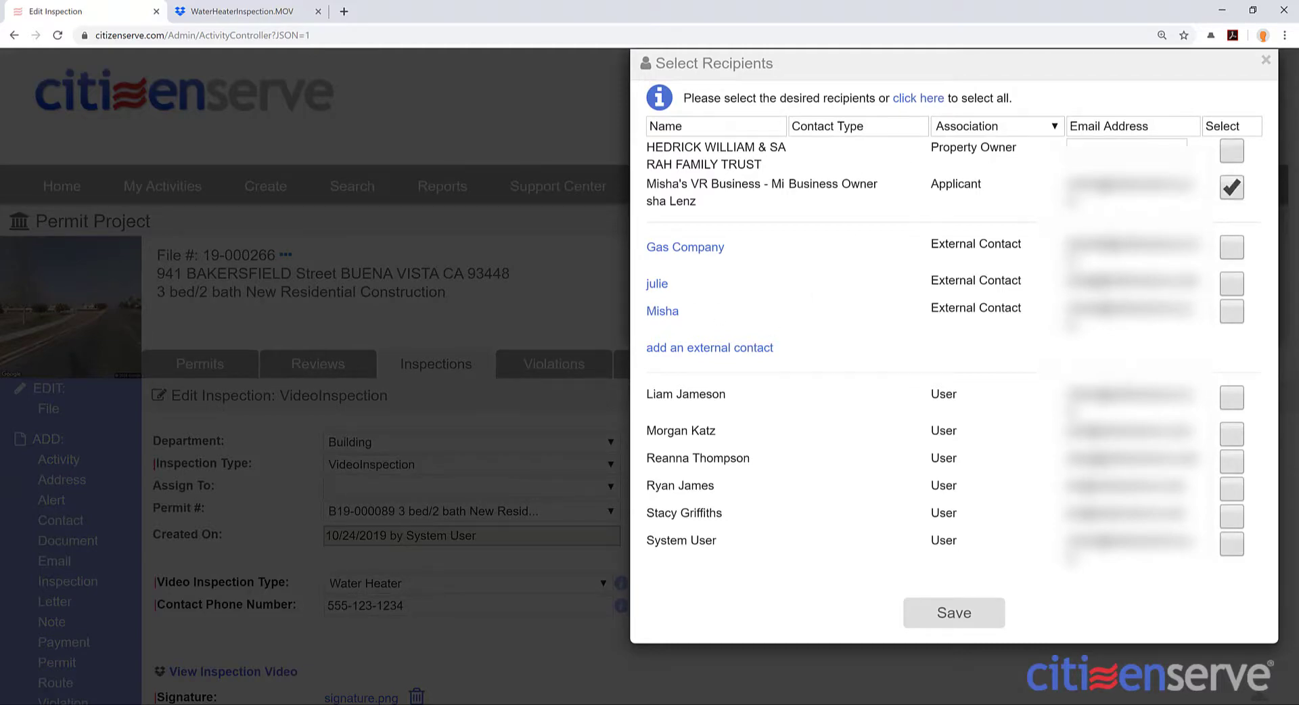
pyautogui.click(981, 613)
pyautogui.click(1193, 310)
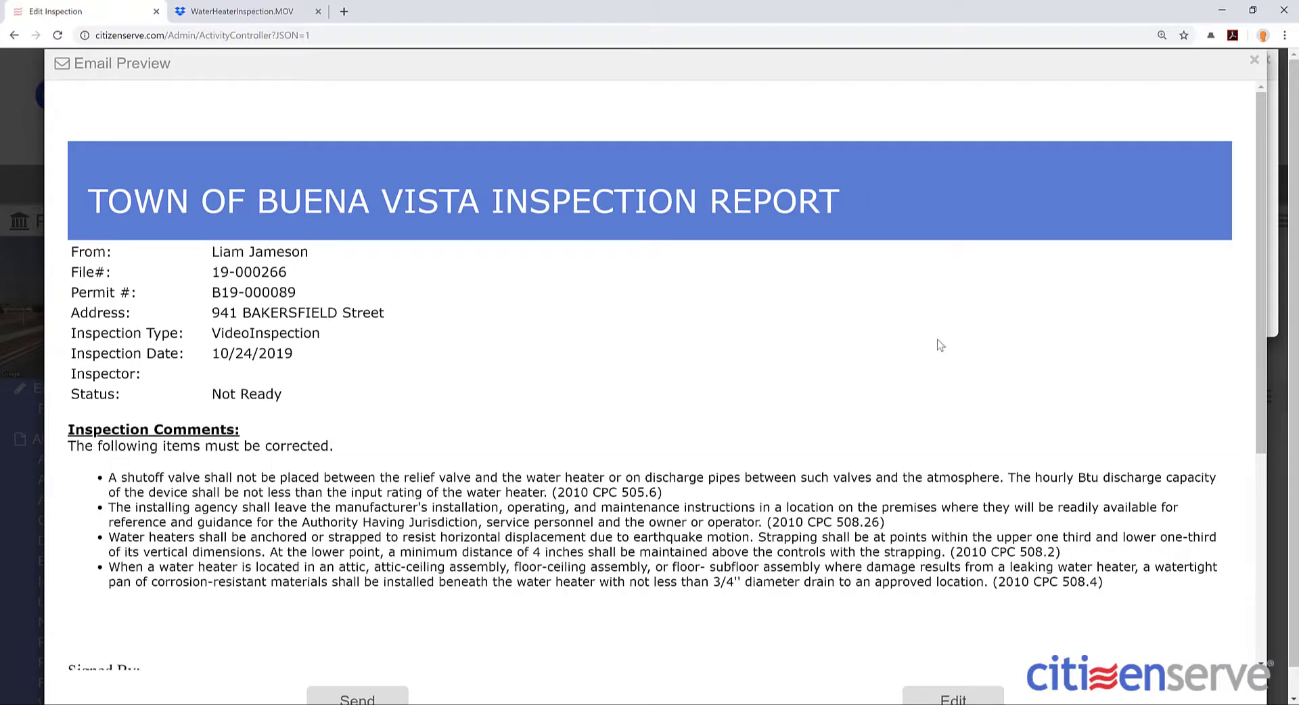
# Step: Scroll the Inspection Report email preview down to its signature, do-not-reply notice and Buena Vista logo
pyautogui.scroll(-4, 893, 363)
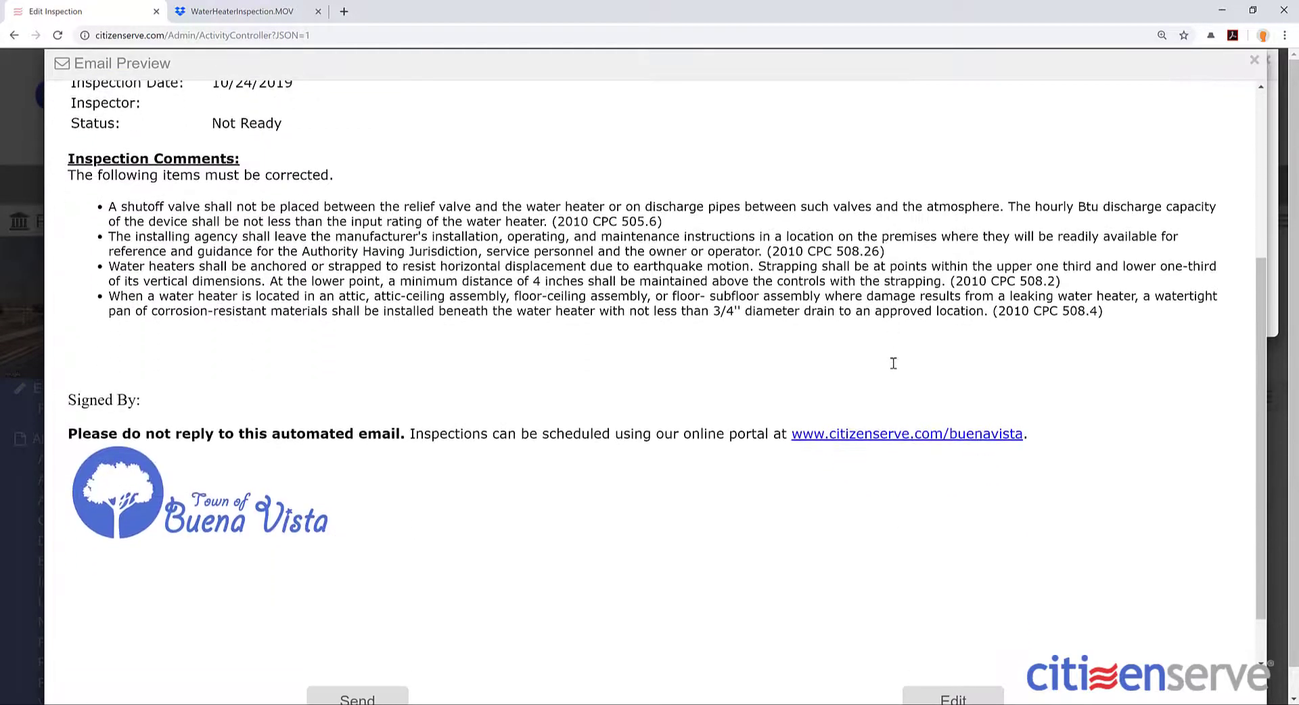
pyautogui.scroll(-1, 551, 297)
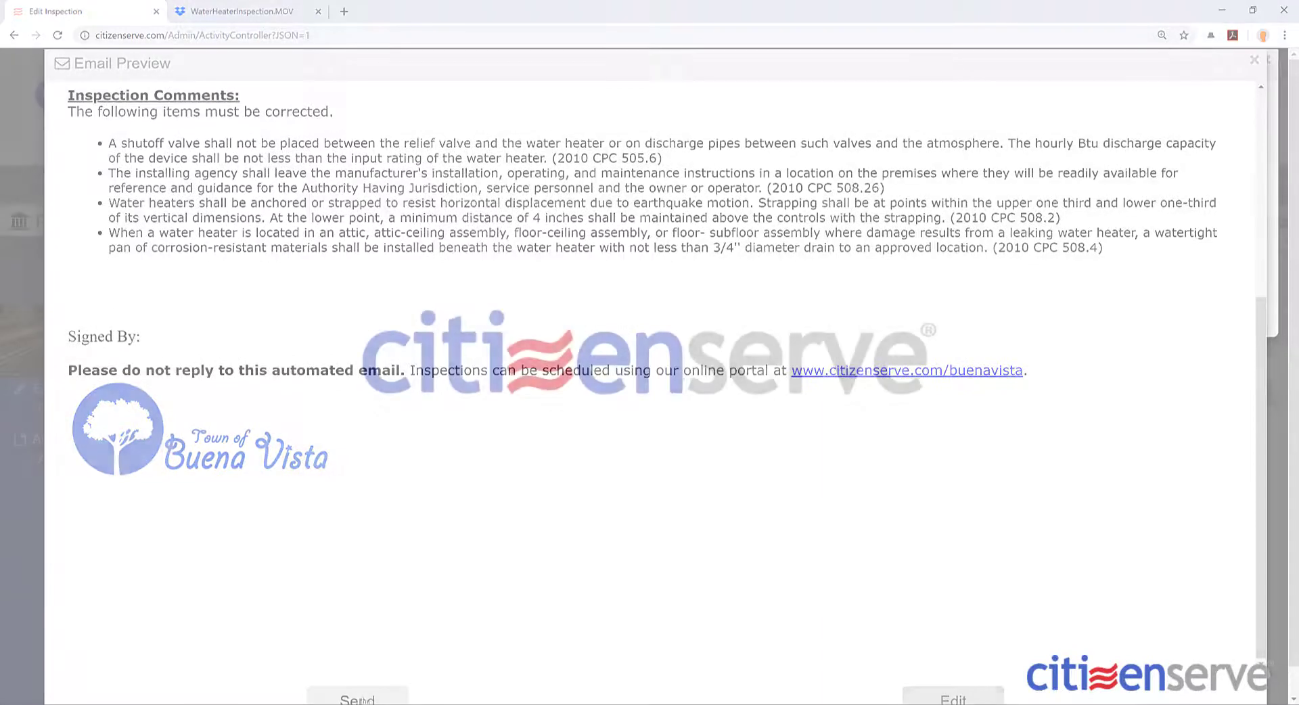